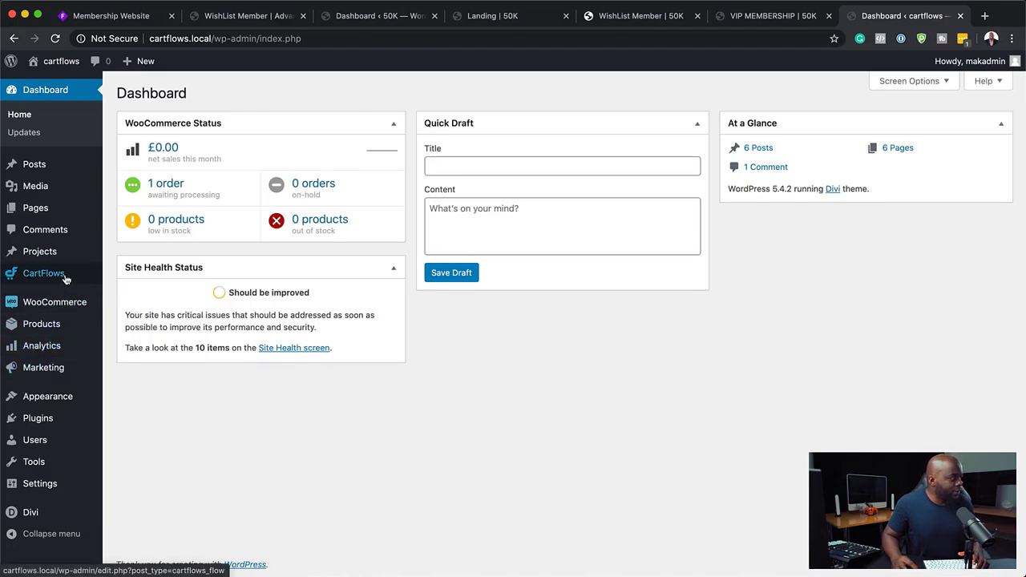
- Open the CartFlows general settings and check which page builder is chosen for showing flow templates
mouse_move(88, 275)
left_click(145, 294)
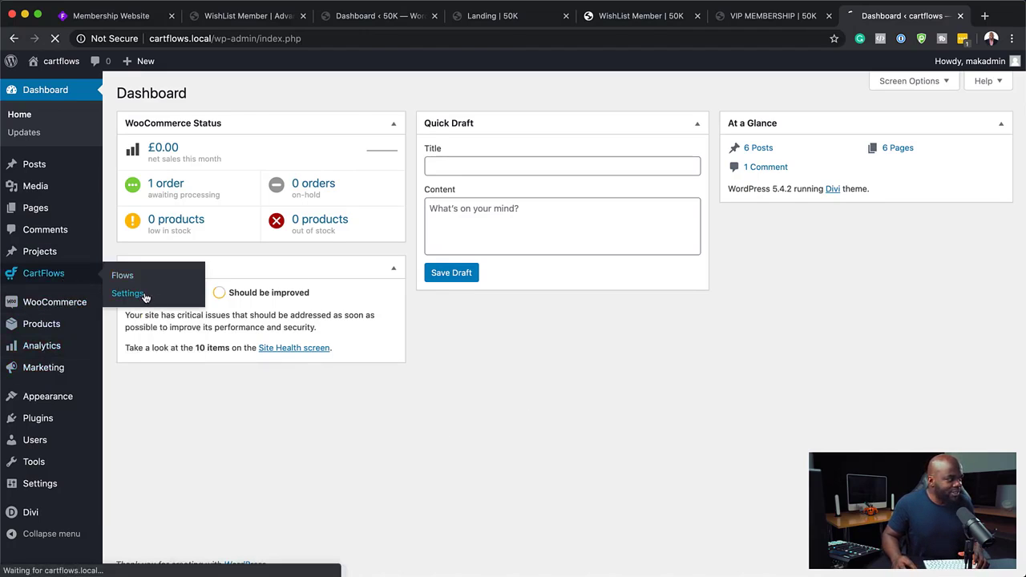
scroll(479, 527, "down", 3)
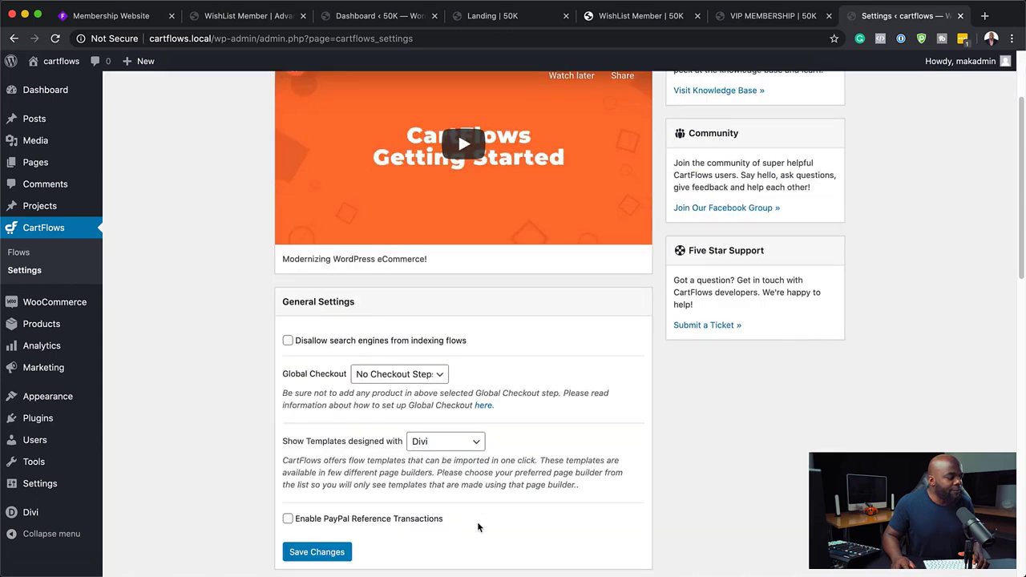
left_click_drag(281, 441, 403, 443)
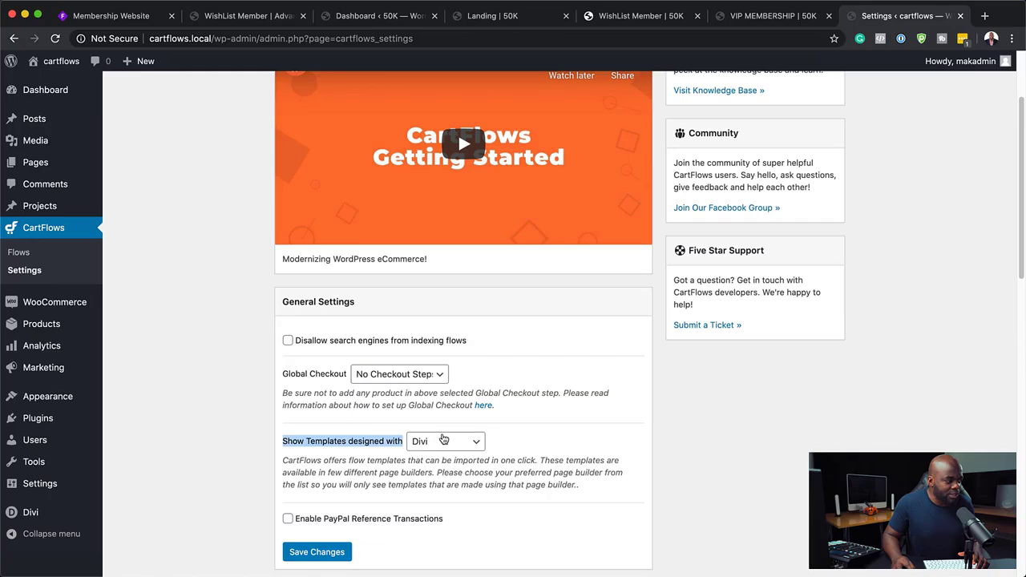
left_click(478, 446)
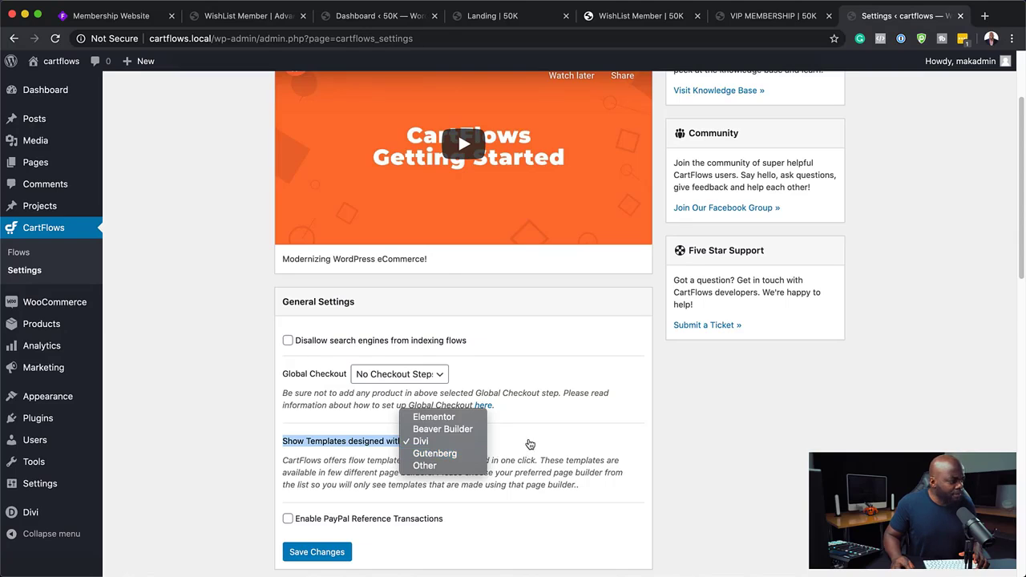
left_click(529, 443)
scroll(522, 458, "up", 3)
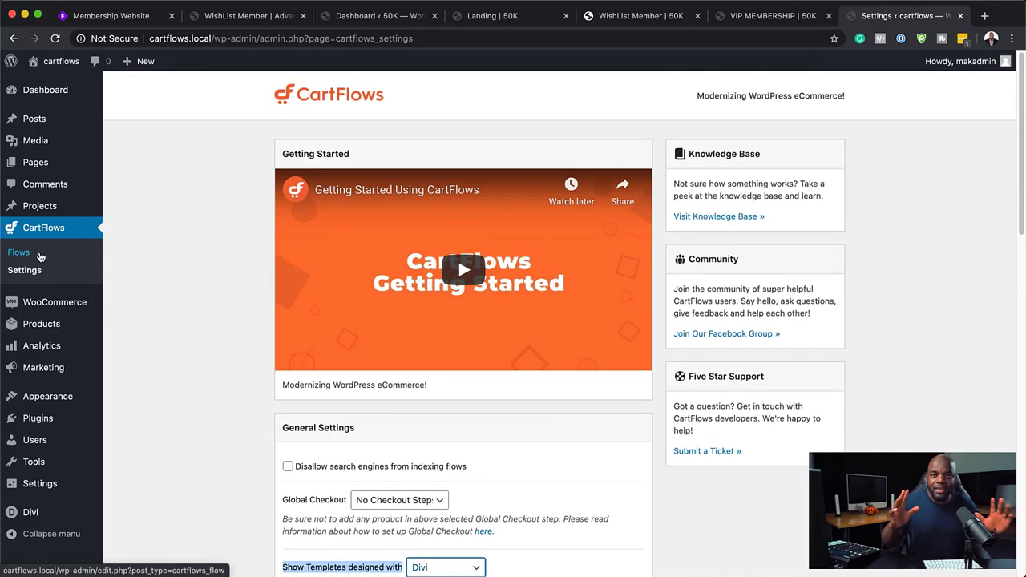
- Create a new WooCommerce product named "30 Mins Coaching Call"
mouse_move(51, 319)
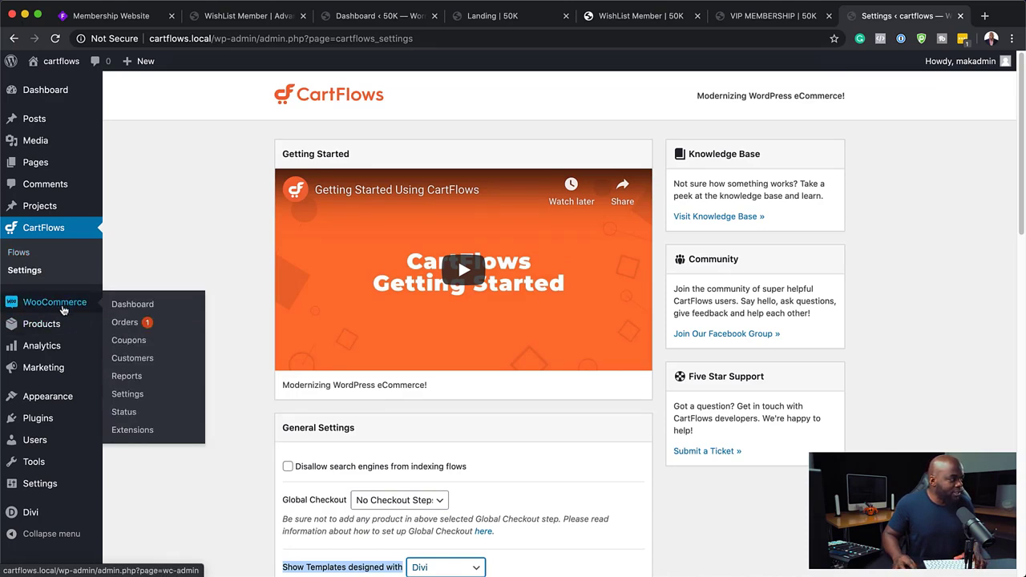
left_click(150, 325)
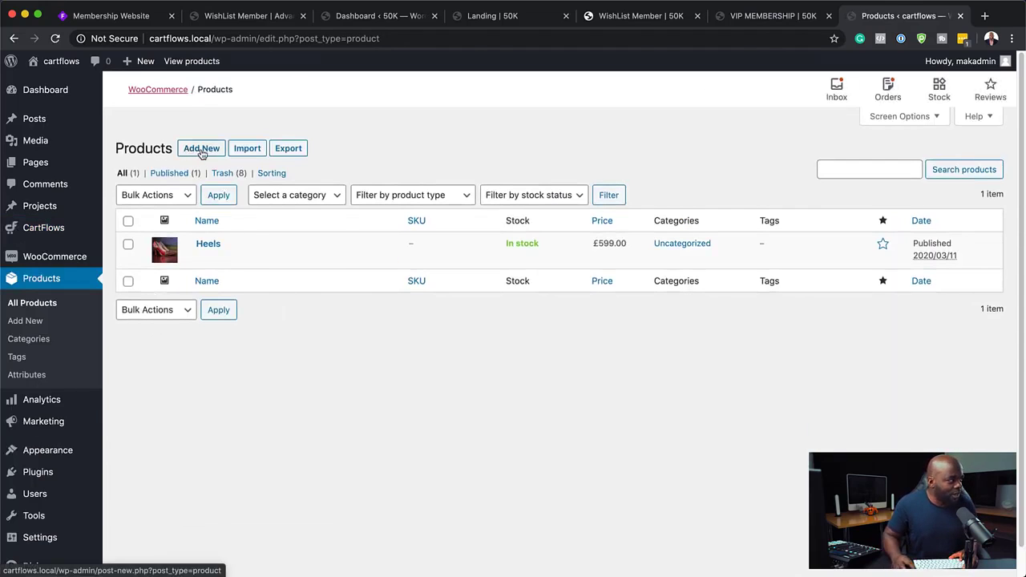
left_click(201, 150)
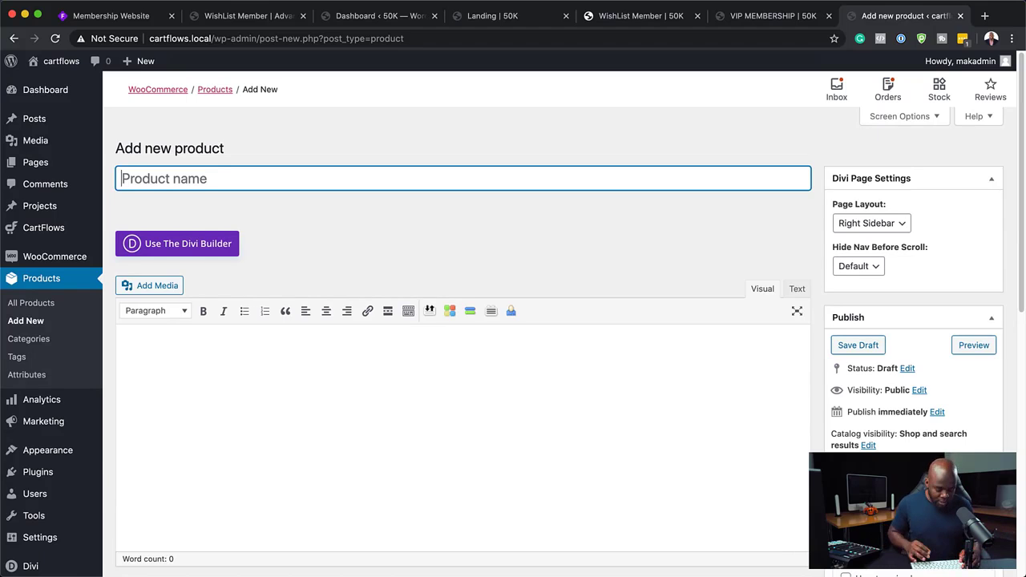
type("30")
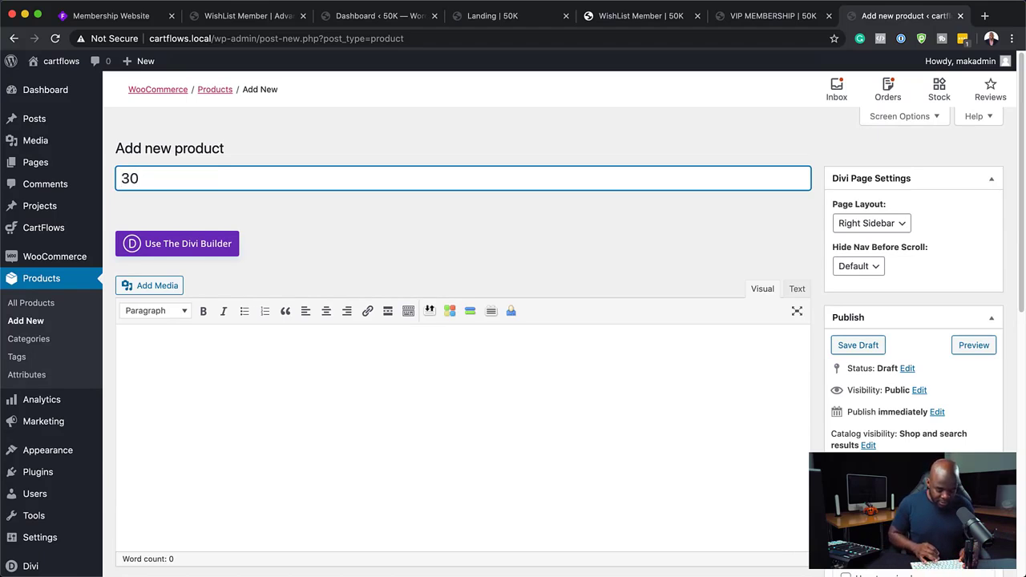
type(" Mins Coaching Call")
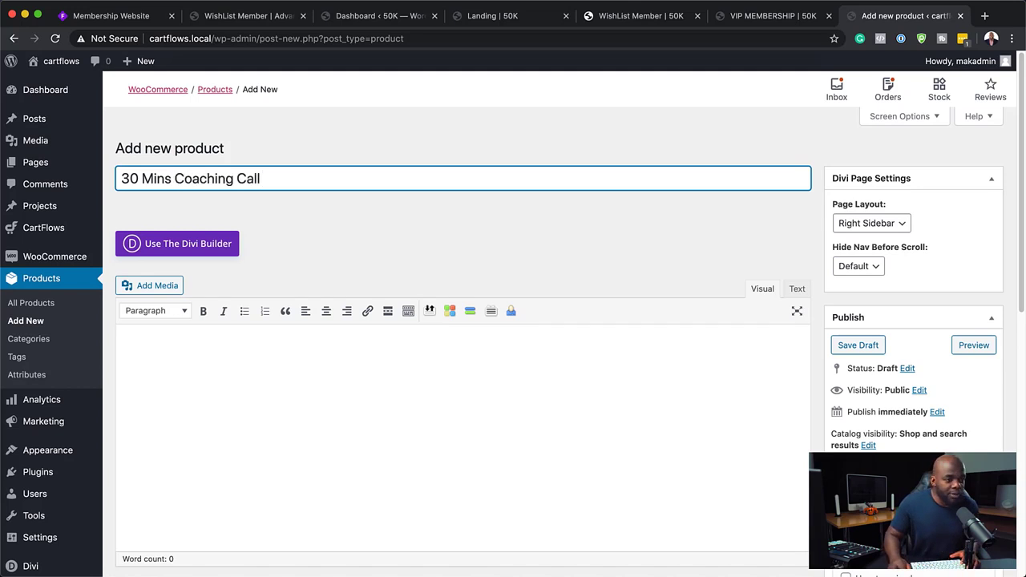
- Set the product's regular price to £97 and mark it as virtual
scroll(543, 444, "down", 5)
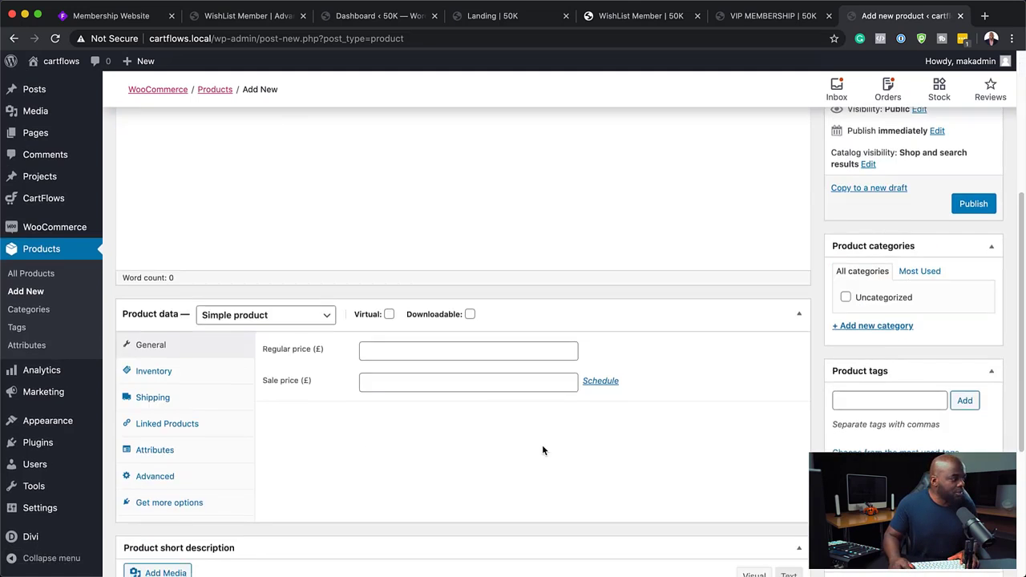
left_click(472, 351)
left_click(443, 354)
left_click(436, 375)
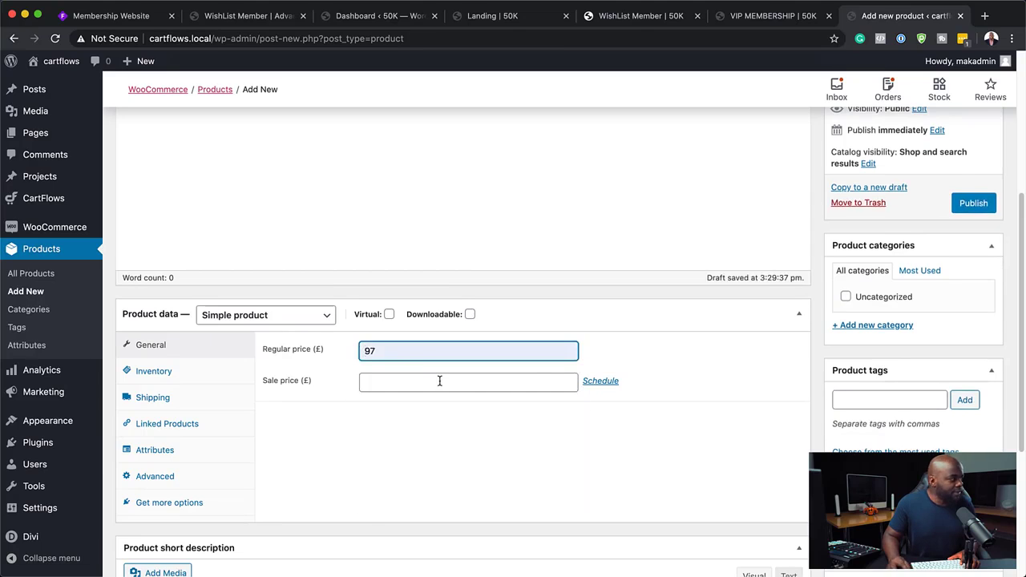
left_click(389, 314)
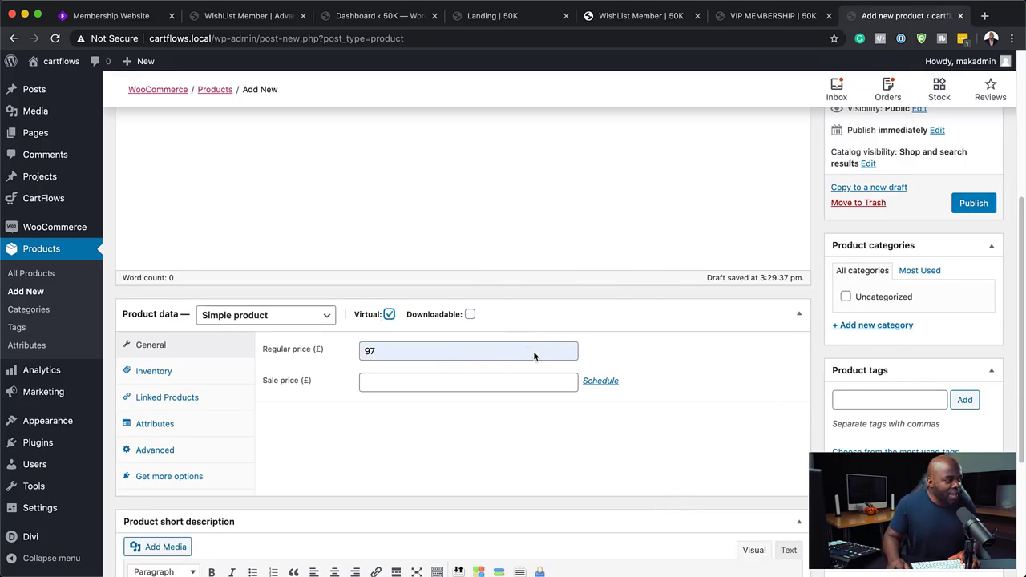
- Review the coaching call product's details and publish it
scroll(627, 391, "down", 5)
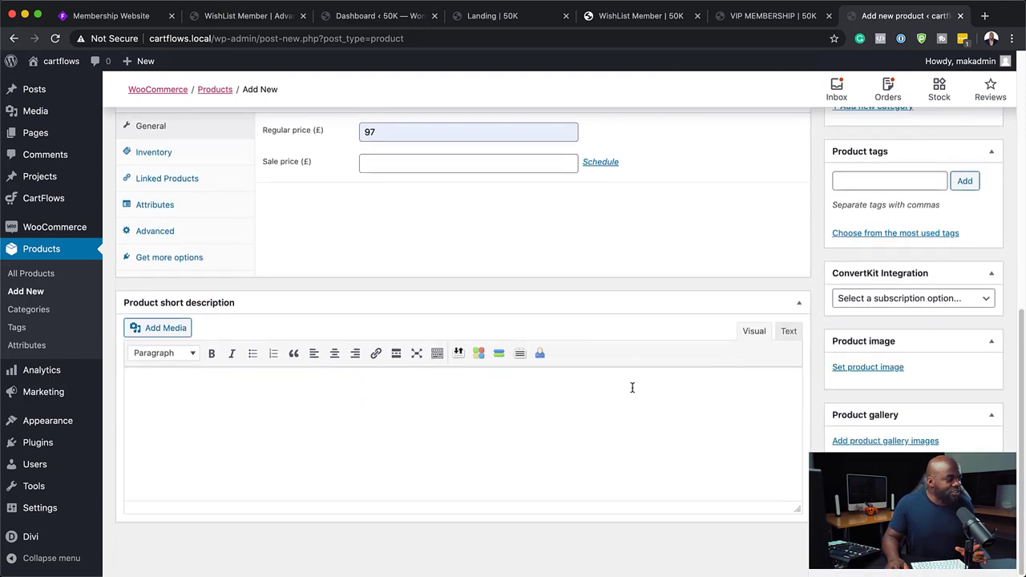
scroll(669, 399, "up", 10)
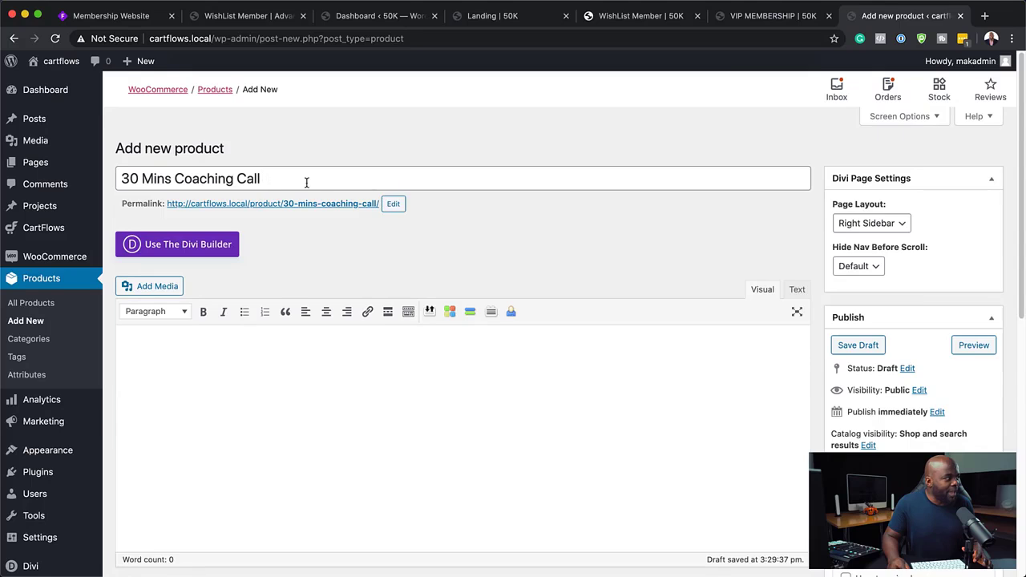
scroll(547, 328, "down", 10)
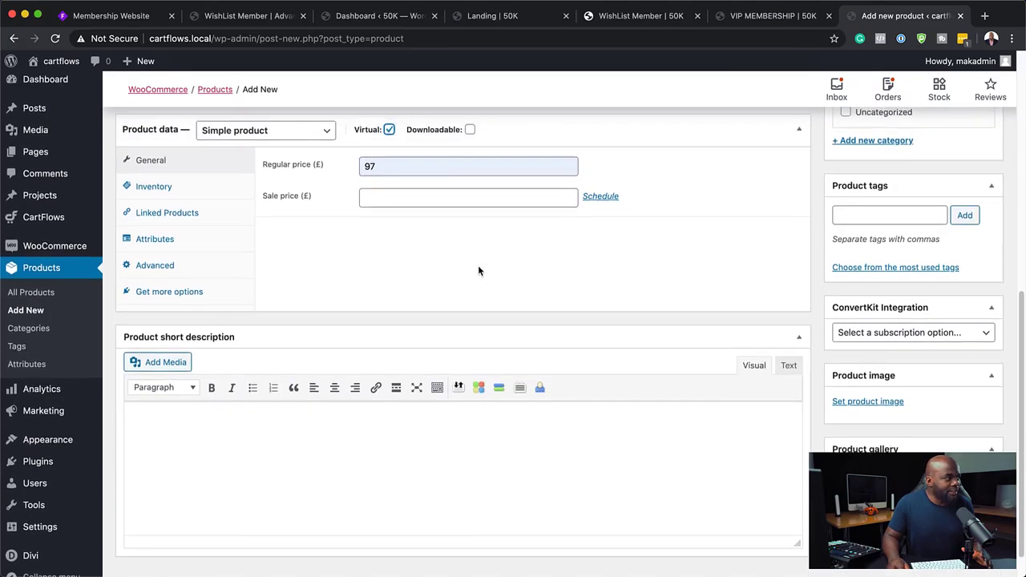
scroll(690, 329, "up", 10)
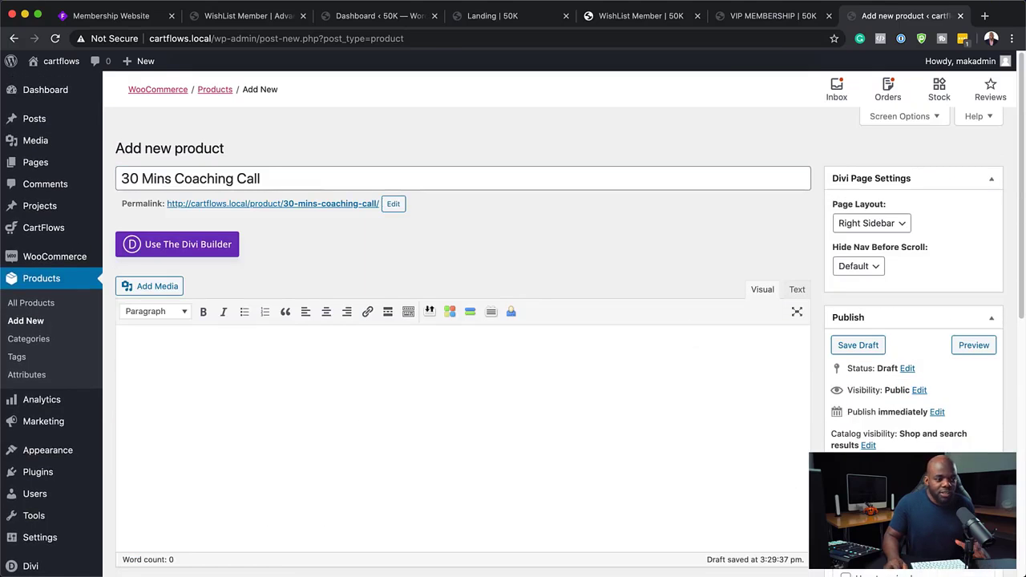
left_click(972, 477)
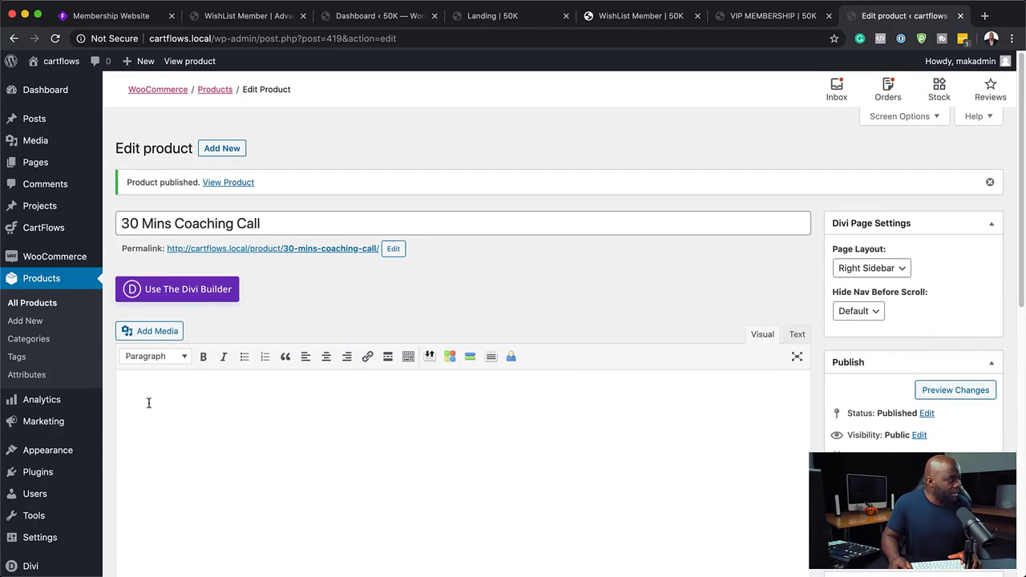
- Create a CartFlows flow from the ready template Evergreen Product 02 and save it with the title "Coaching Call"
mouse_move(72, 230)
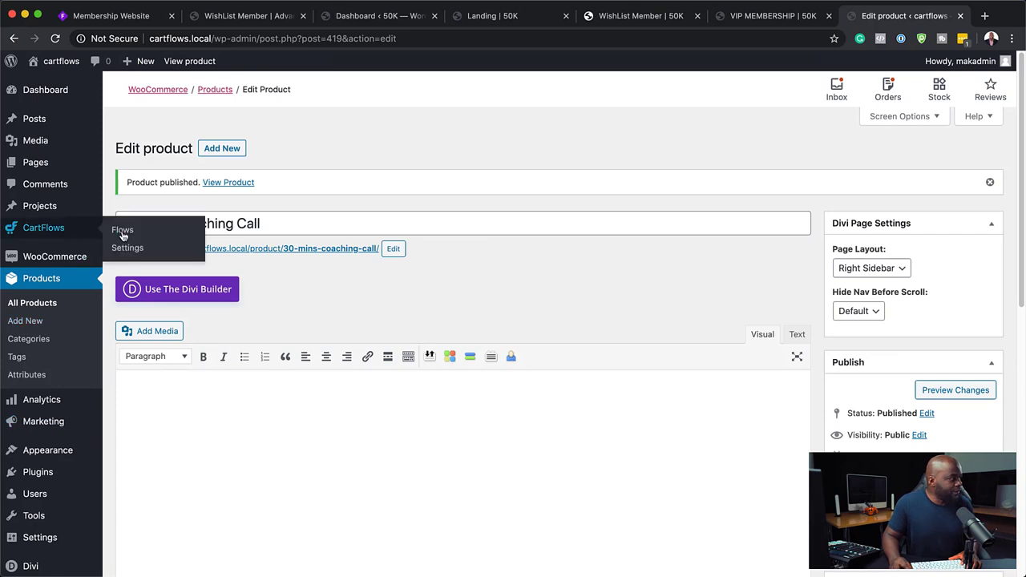
left_click(128, 233)
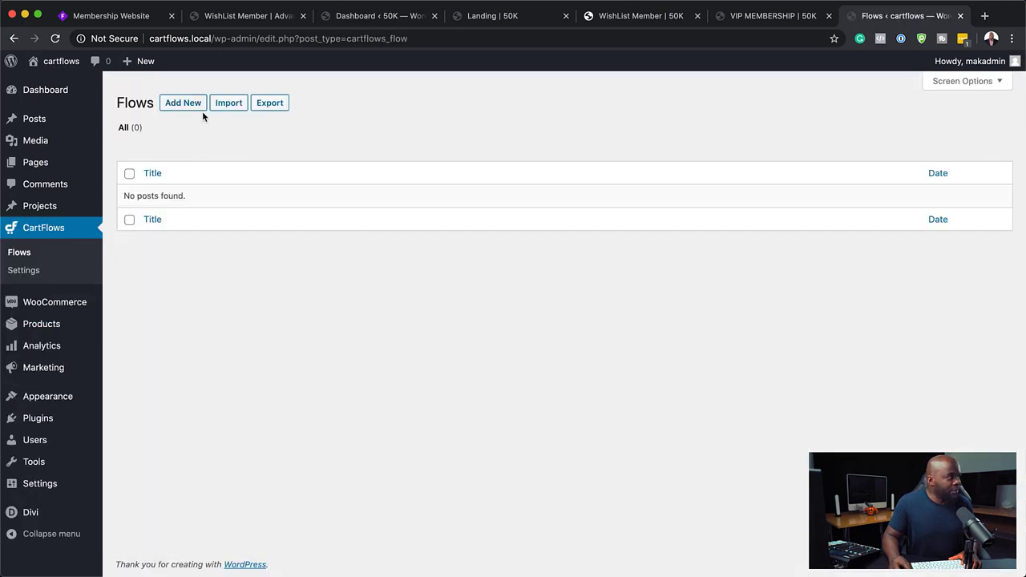
left_click(185, 105)
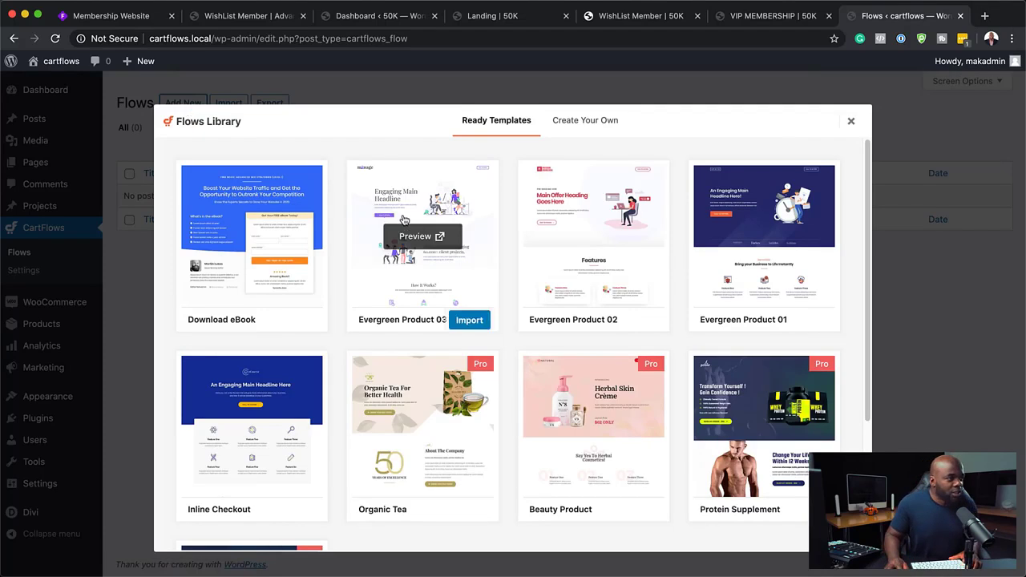
mouse_move(593, 238)
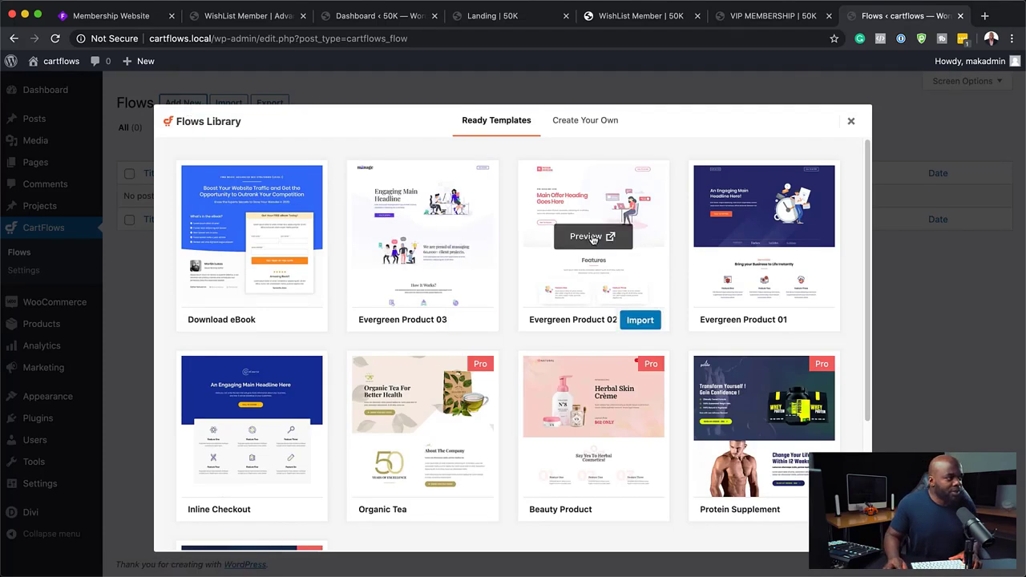
left_click(642, 320)
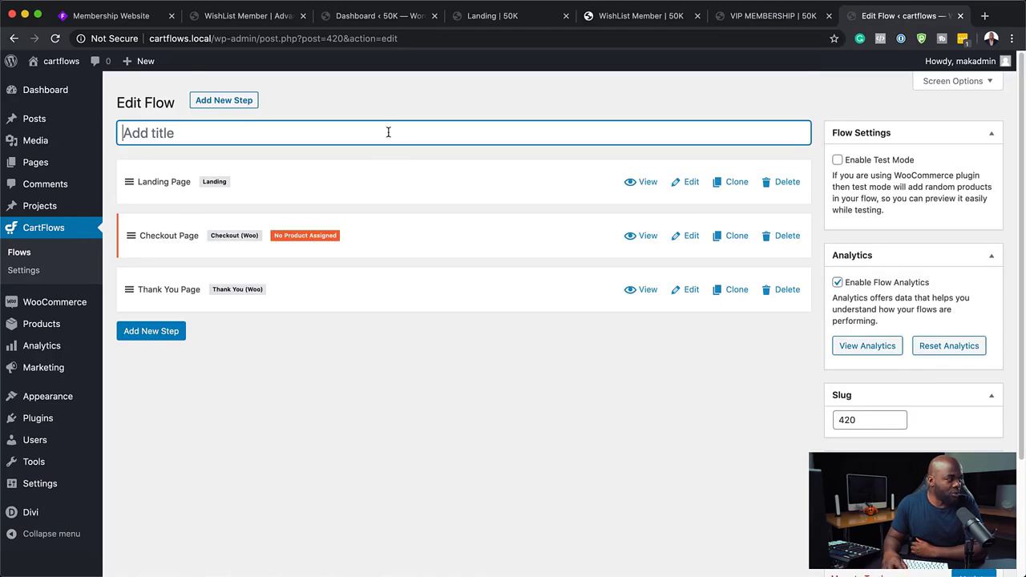
type("Coaching Call")
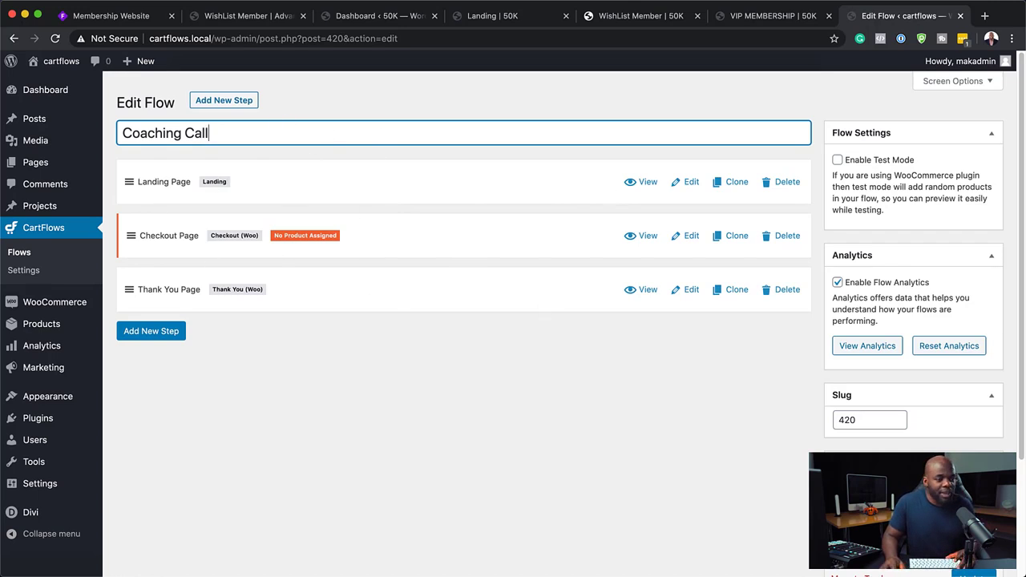
scroll(461, 240, "down", 2)
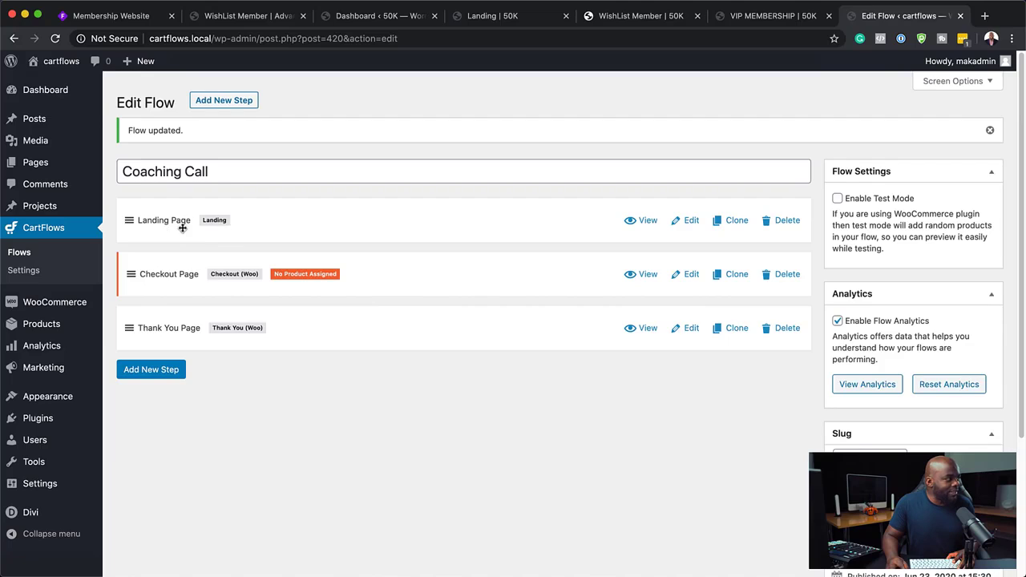
- View the flow's landing page in a new browser tab and look through its sections
left_click(646, 223, "super")
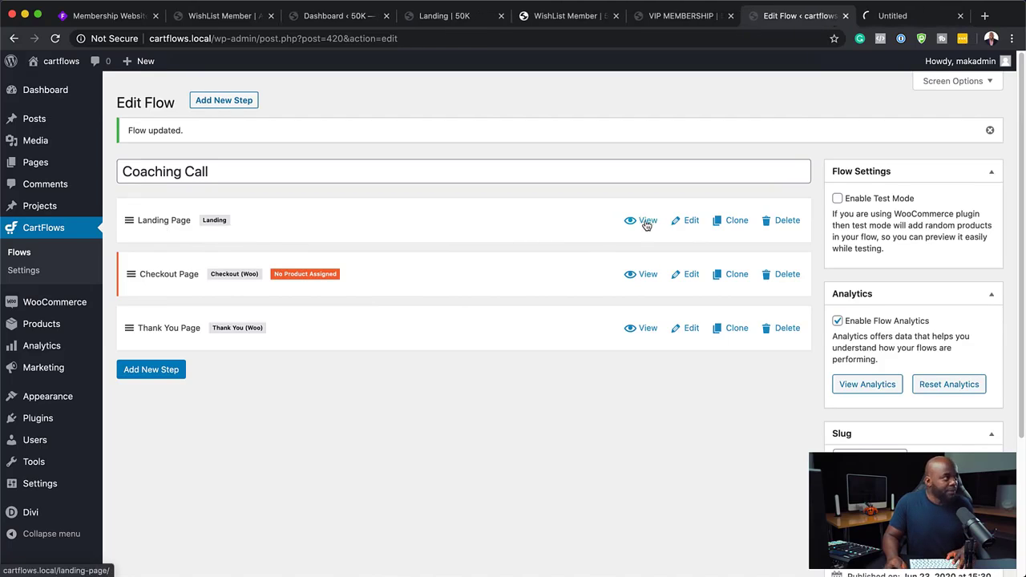
left_click(888, 19)
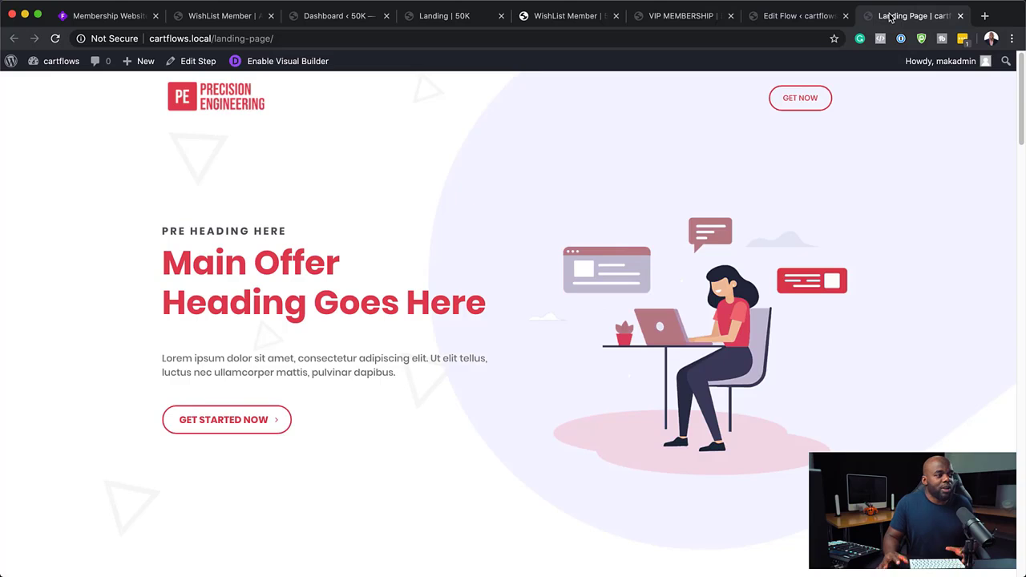
scroll(362, 412, "down", 10)
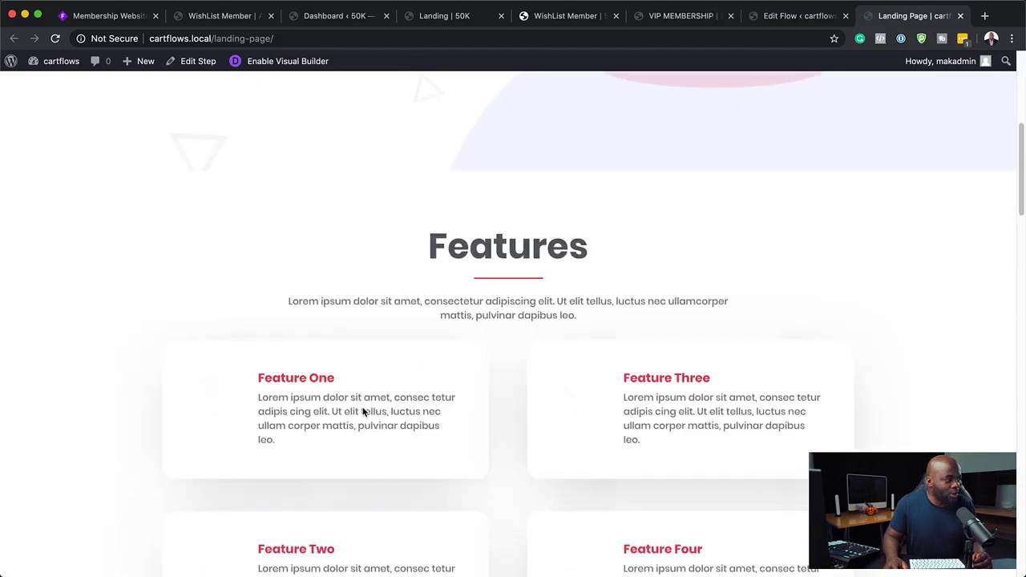
scroll(646, 416, "down", 20)
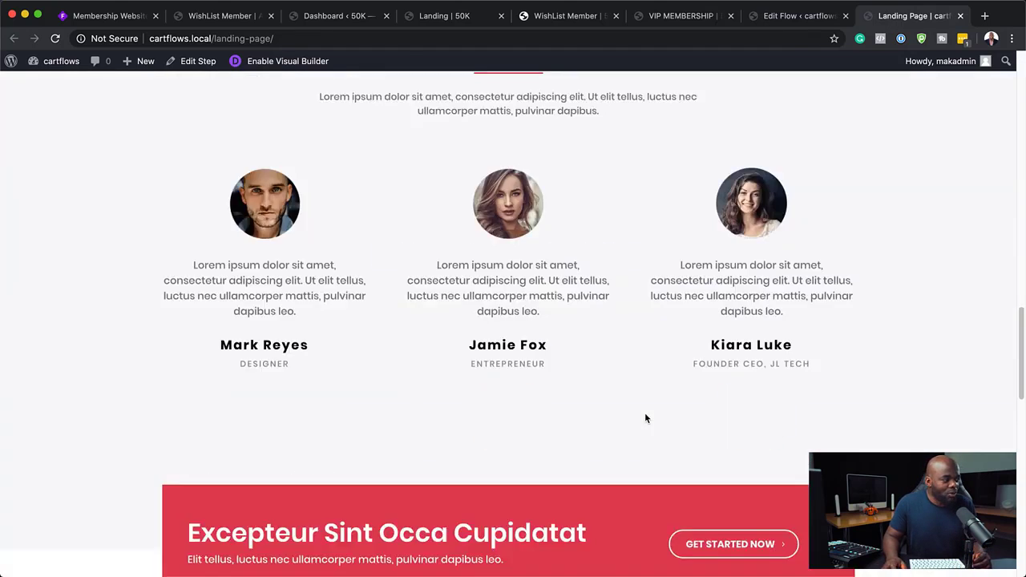
scroll(646, 417, "up", 20)
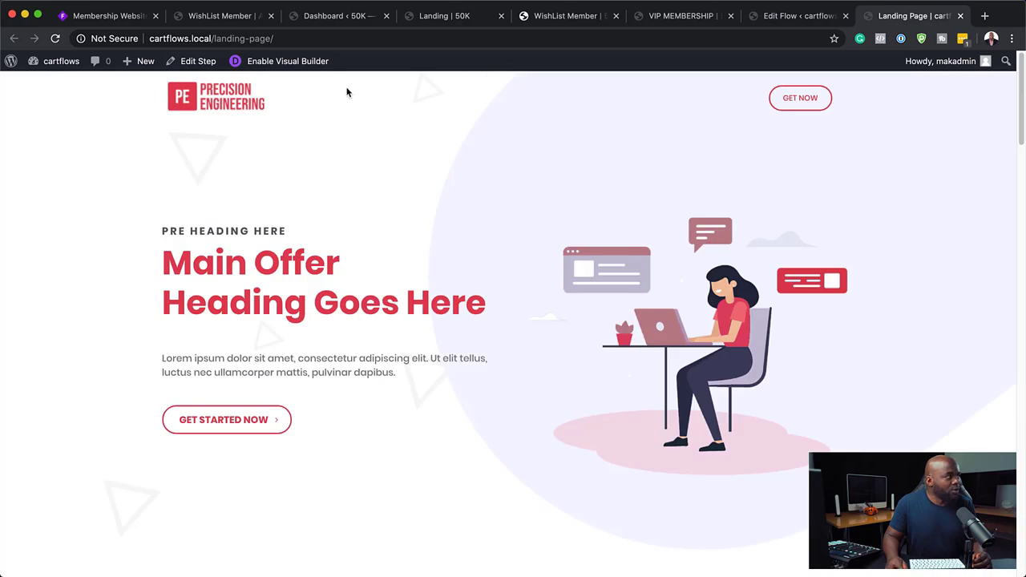
- In the Divi visual builder, replace the landing page's hero illustration beside the main heading with a new Image module
left_click(297, 64)
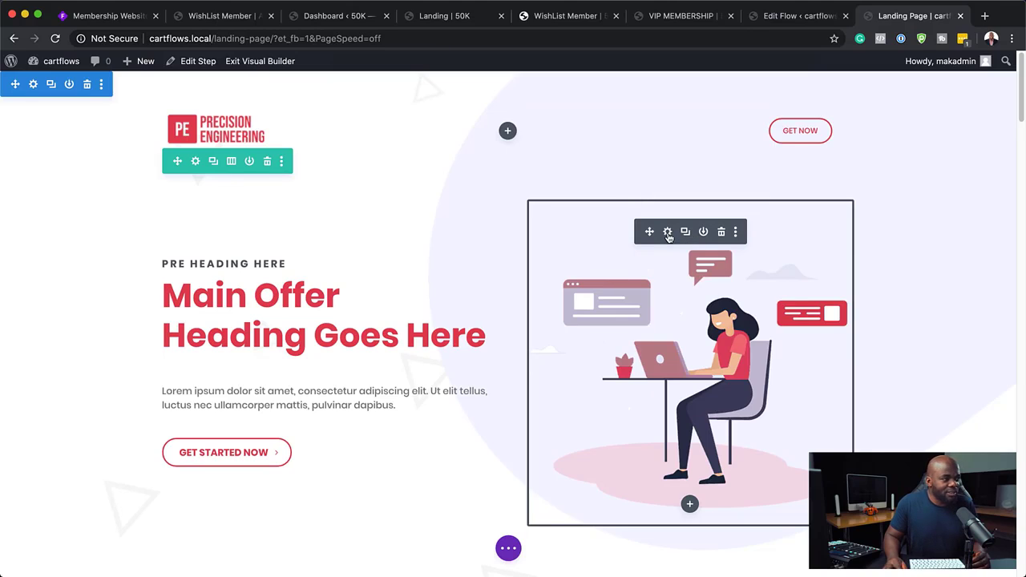
left_click(722, 232)
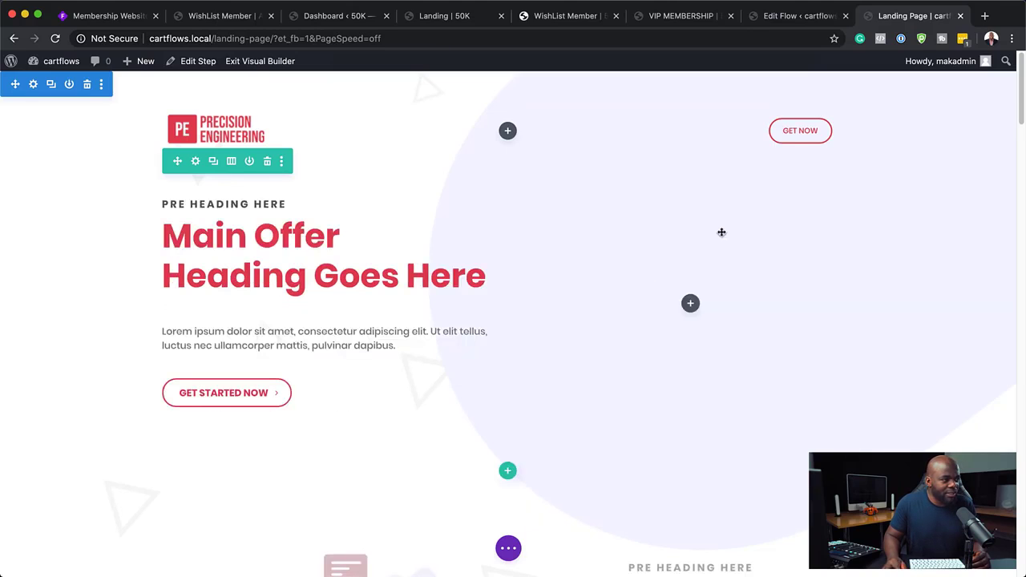
left_click(690, 302)
left_click(648, 385)
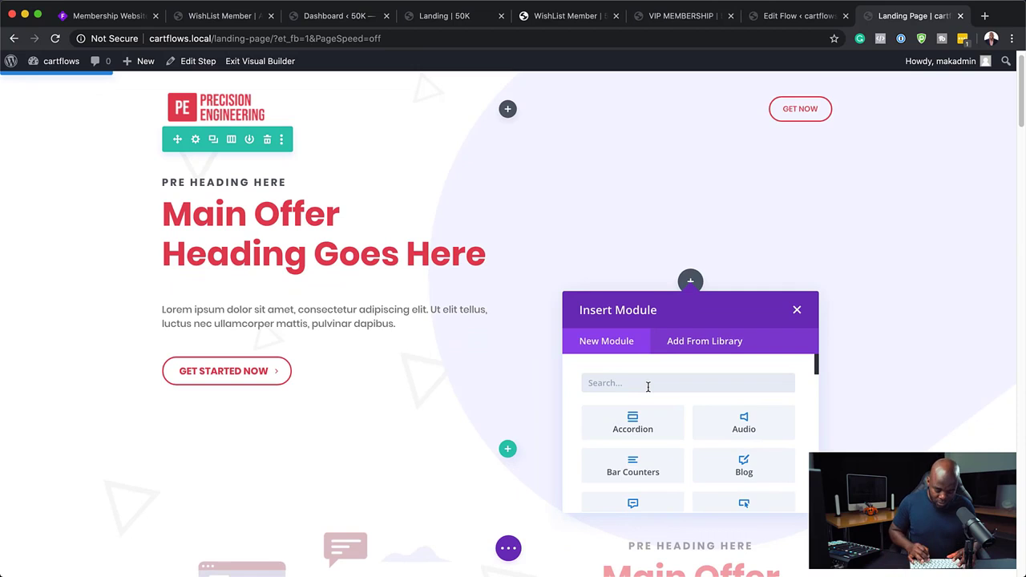
type("image")
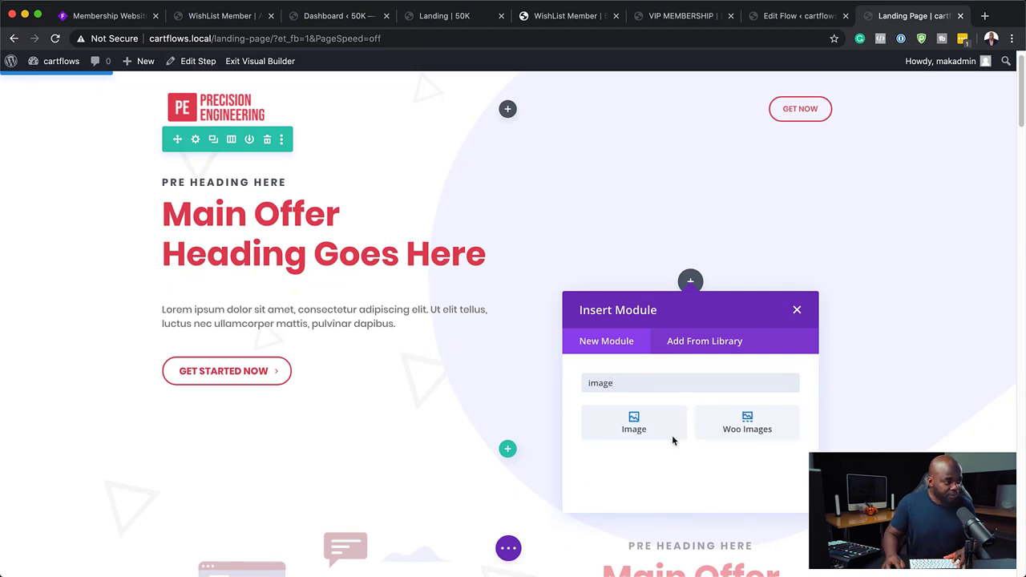
left_click(671, 434)
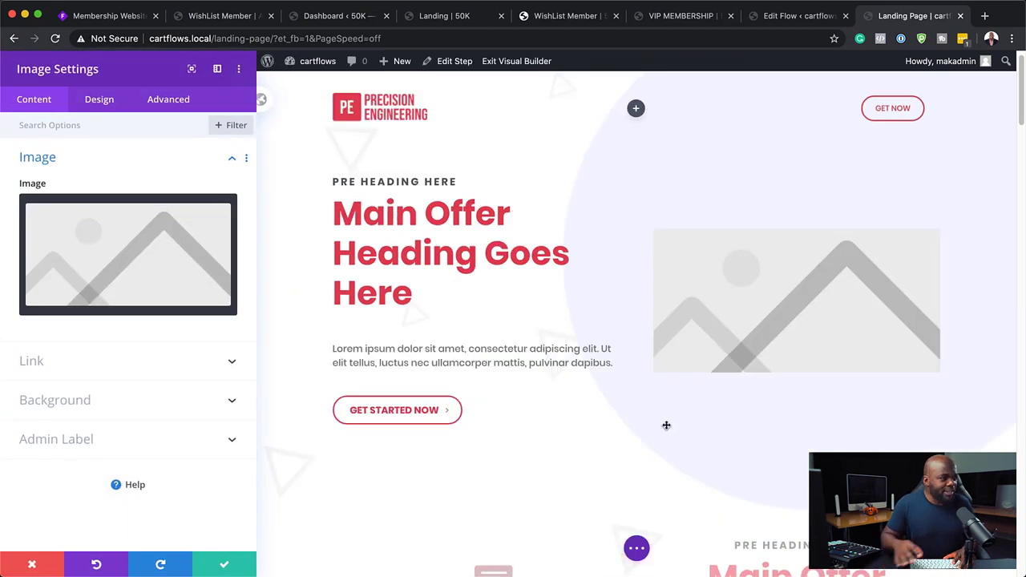
- Set the hero Image module's picture to camera-1867184_1920.jpg from the media library and save the module
left_click(150, 264)
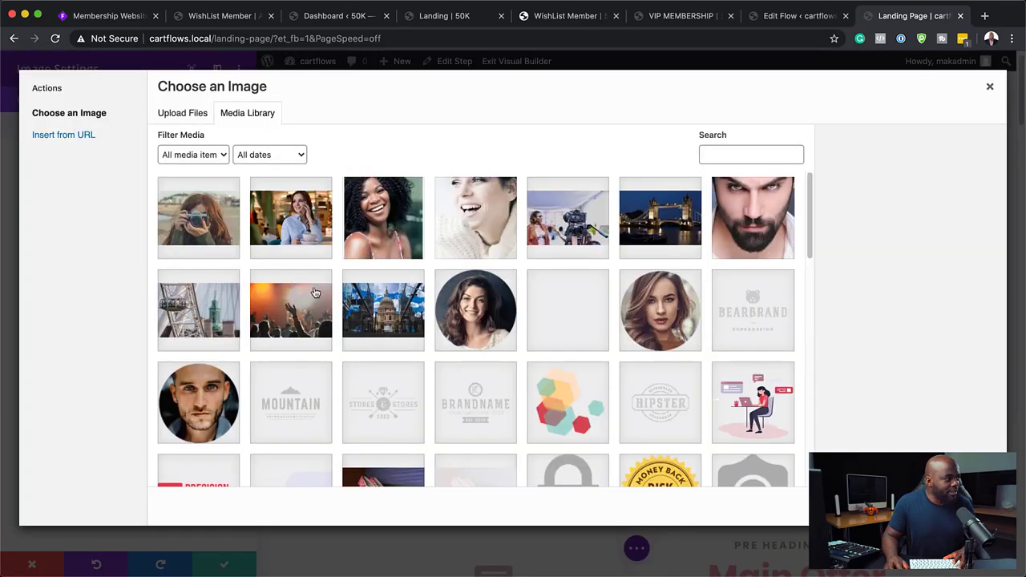
left_click(587, 219)
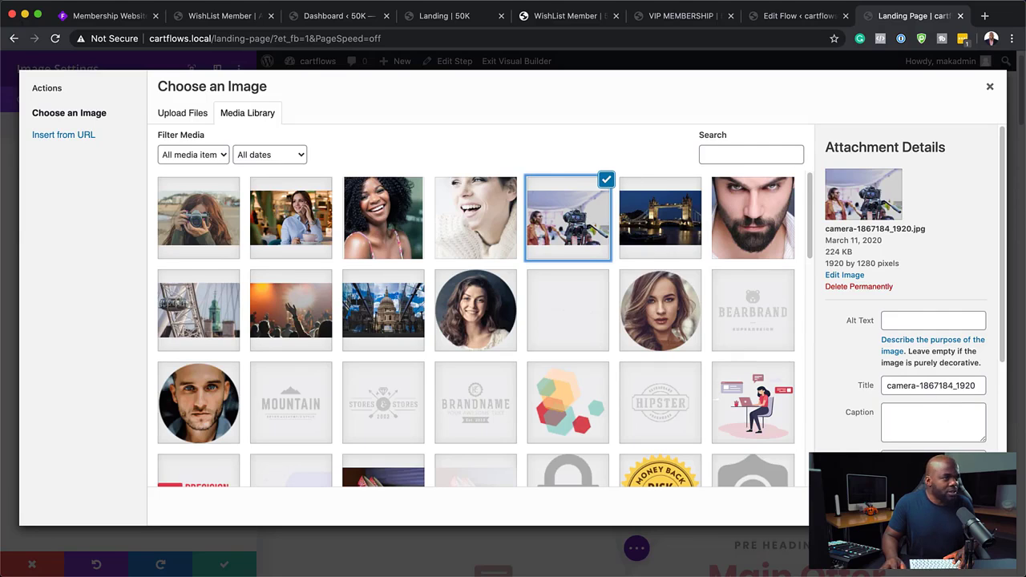
scroll(672, 396, "down", 8)
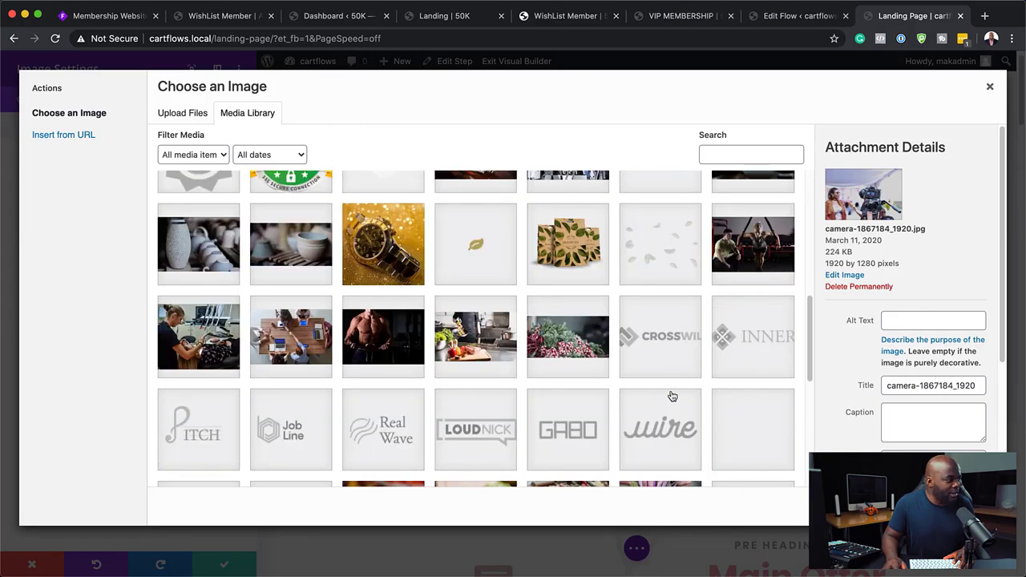
scroll(672, 396, "down", 5)
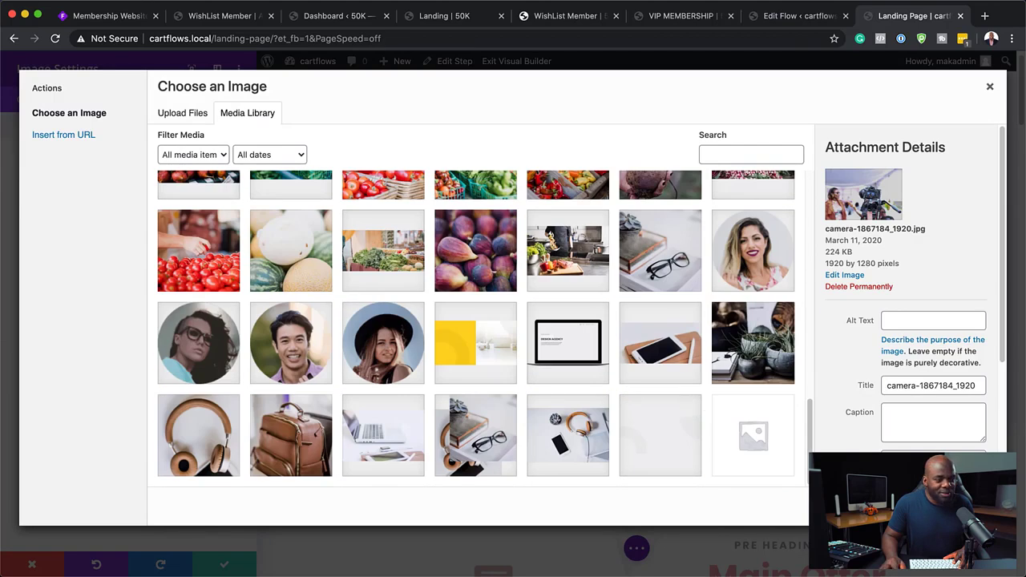
left_click(954, 506)
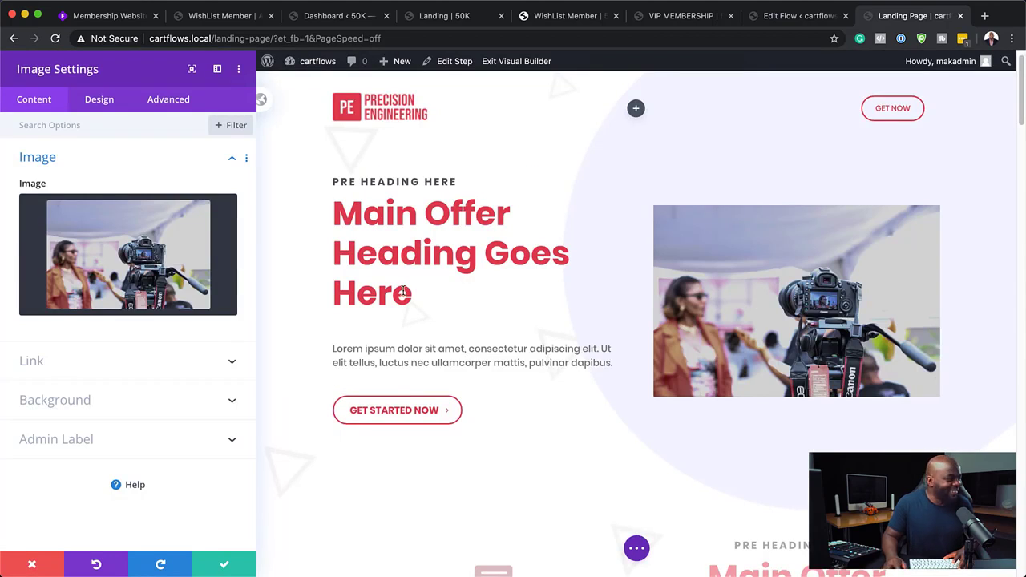
left_click(223, 565)
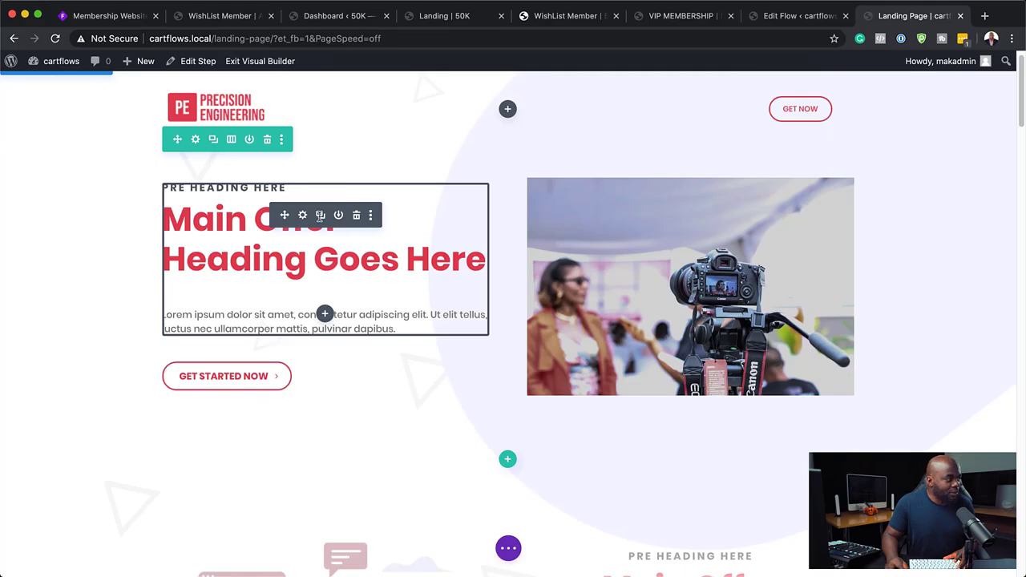
- Replace the hero text's main heading with "30 Min Coaching Call" and save the text module
left_click(302, 217)
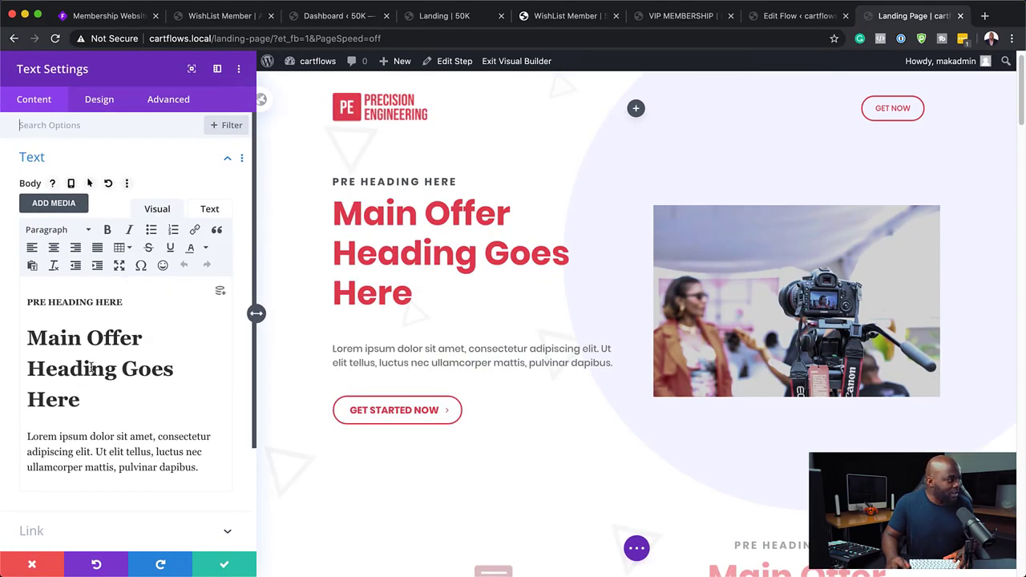
left_click_drag(29, 338, 124, 385)
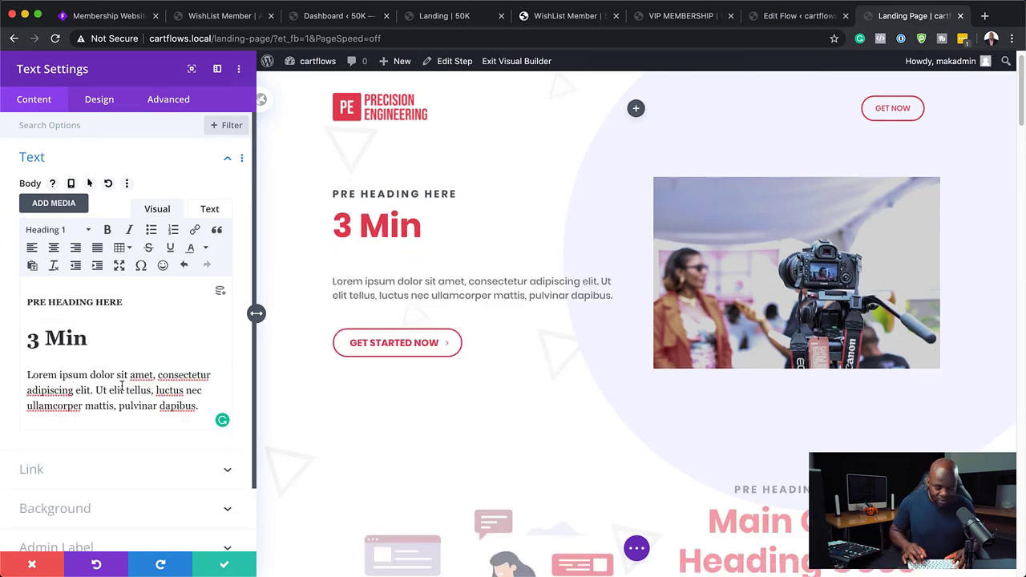
type("0 Min")
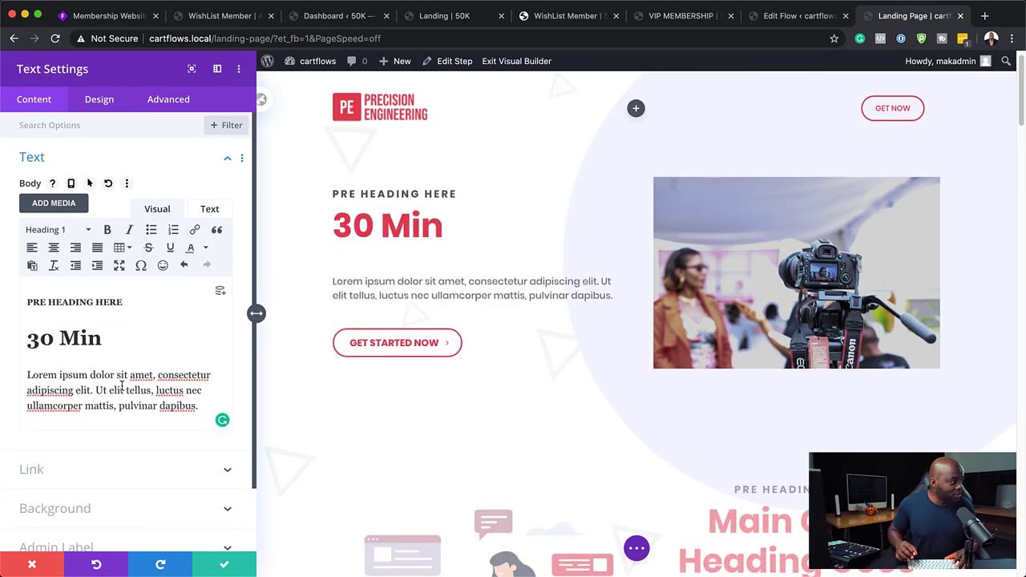
key("End")
type("Coaching Call")
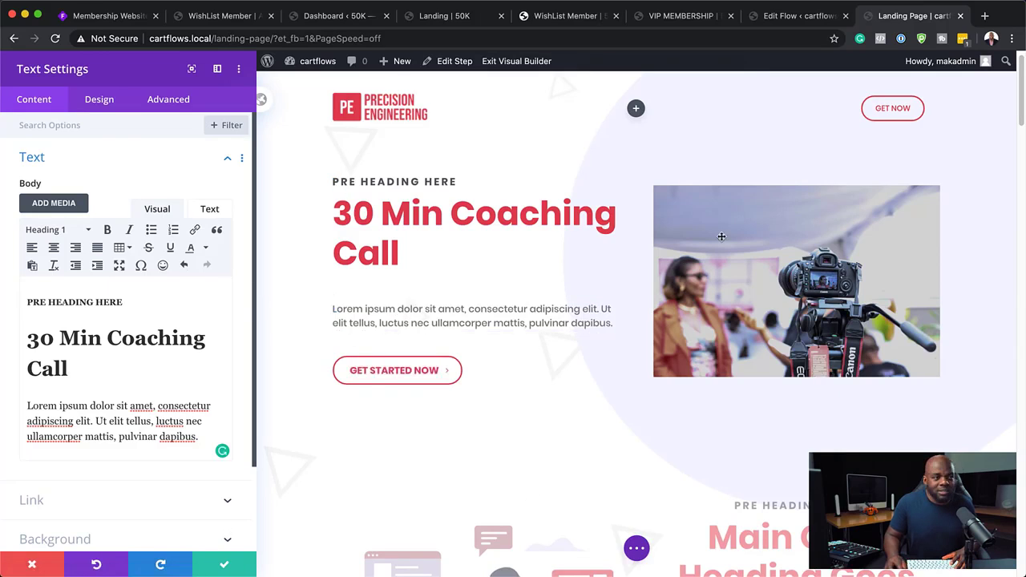
left_click(224, 564)
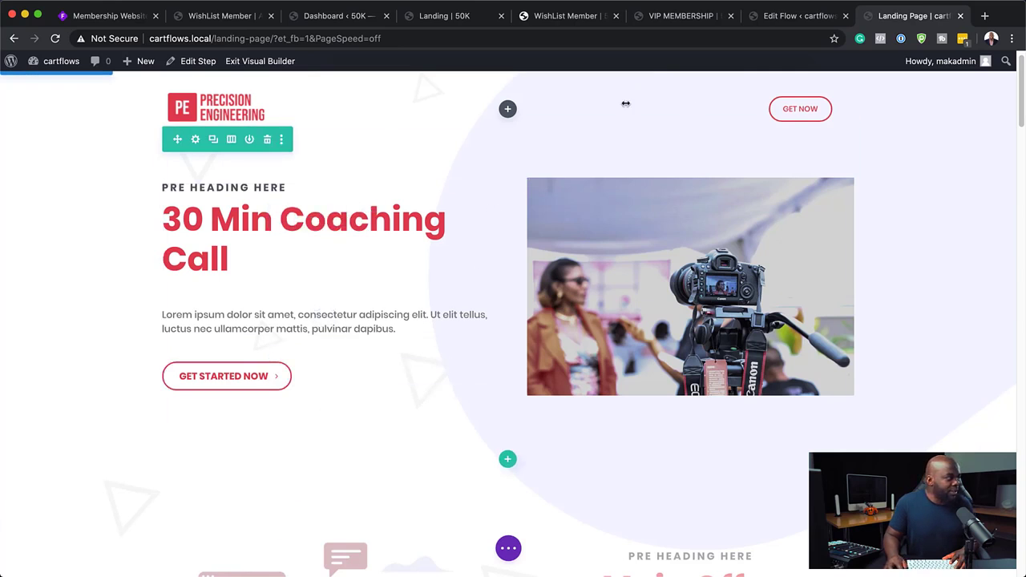
- Replace the hero section's background image with the saved dark purple colour, save the section settings and exit the visual builder
scroll(101, 153, "up", 1)
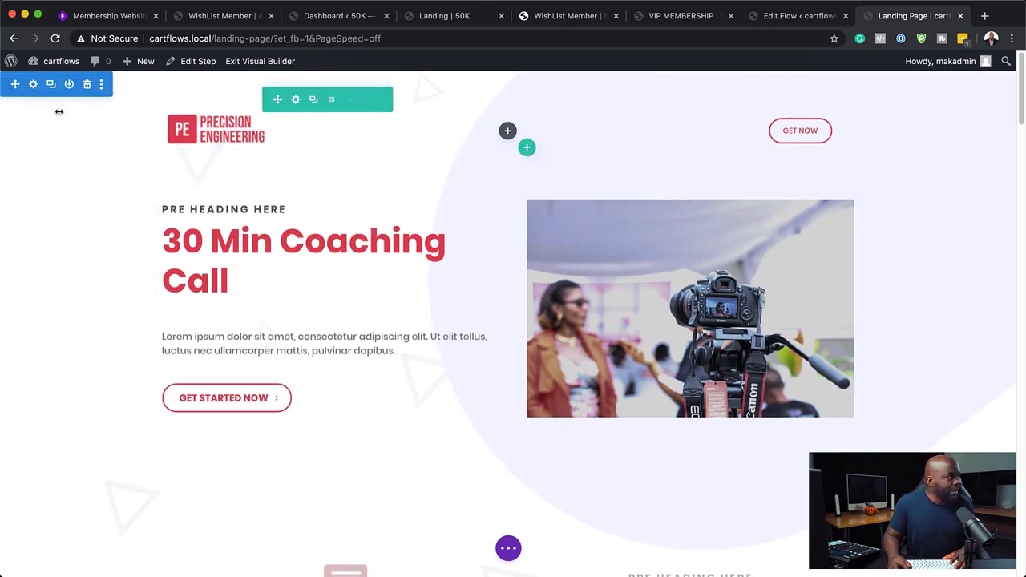
left_click(34, 85)
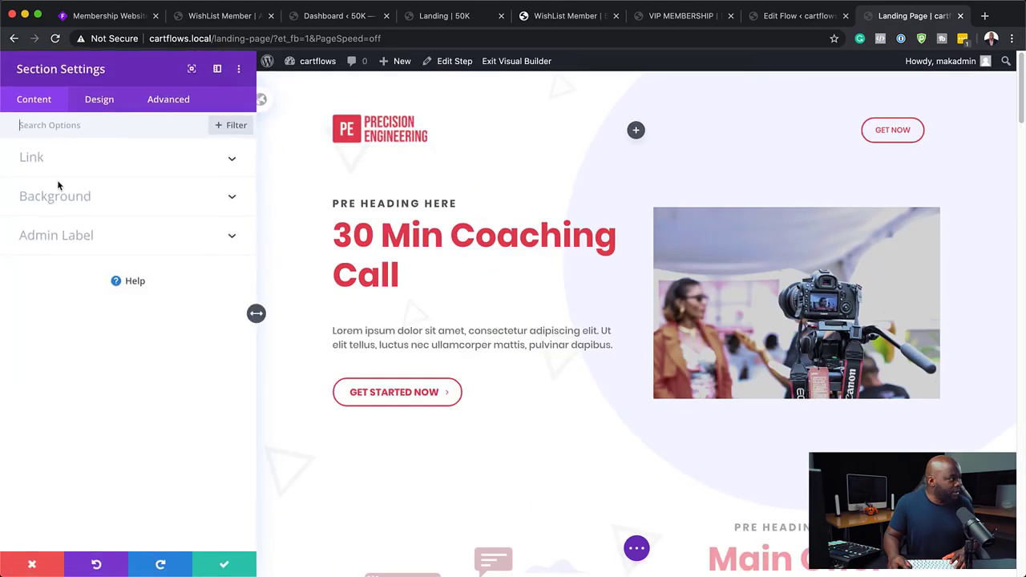
left_click(61, 202)
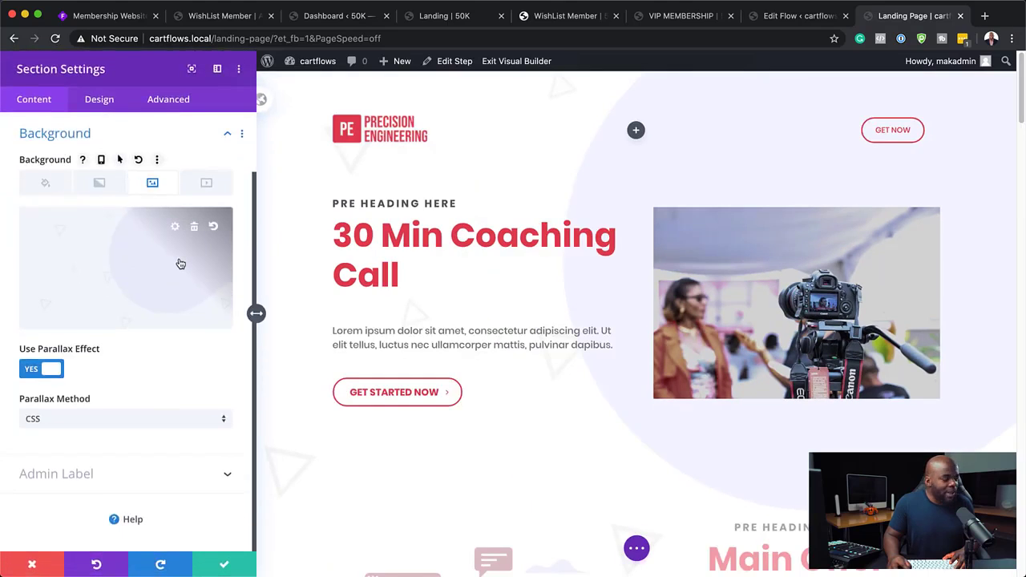
left_click(194, 229)
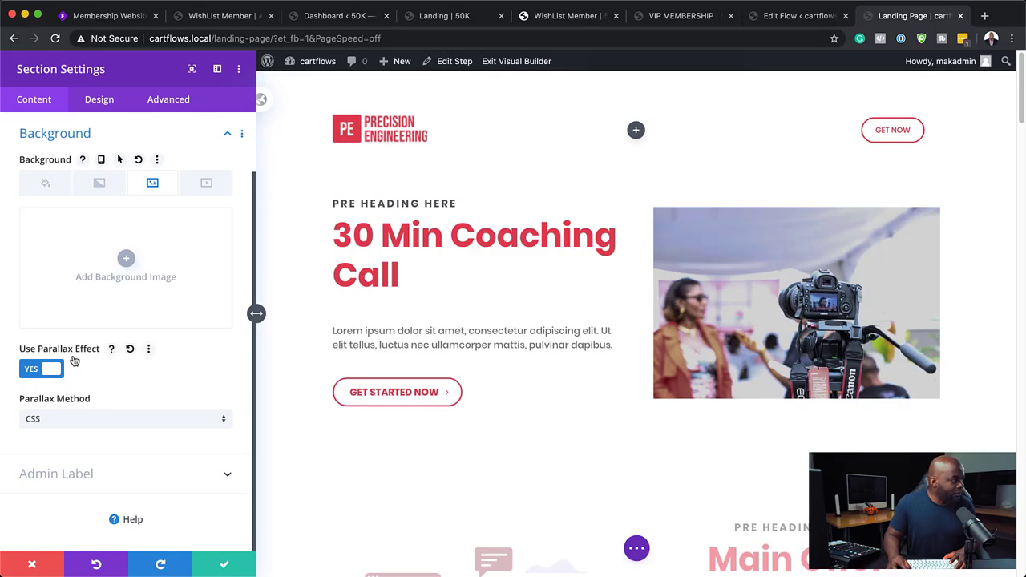
left_click(35, 186)
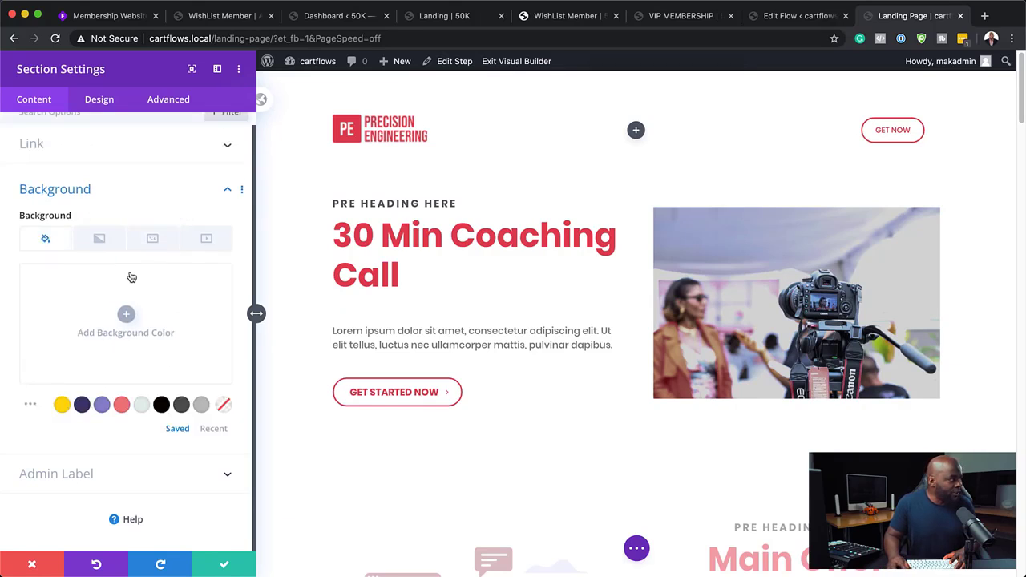
left_click(81, 405)
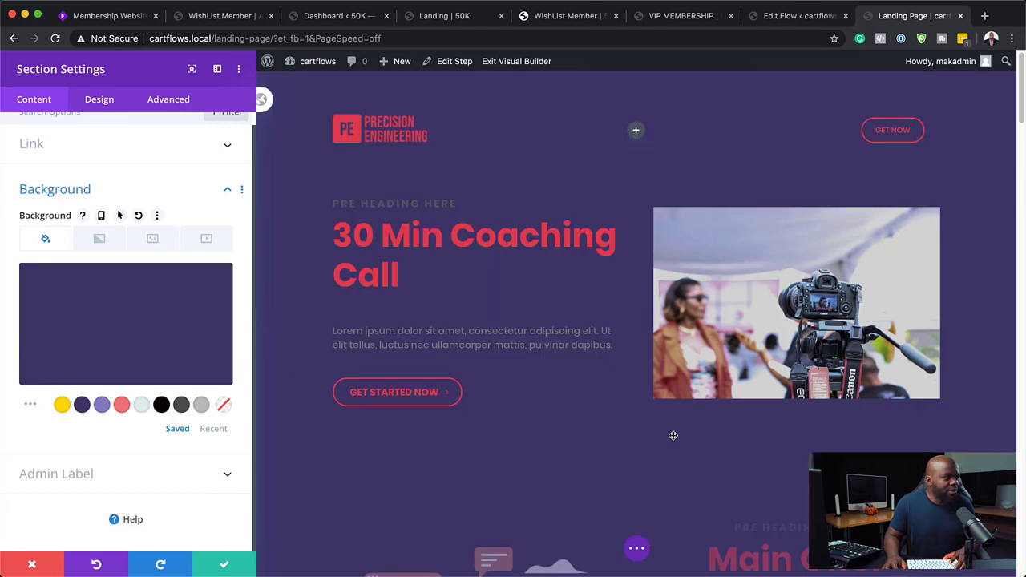
scroll(636, 130, "down", 5)
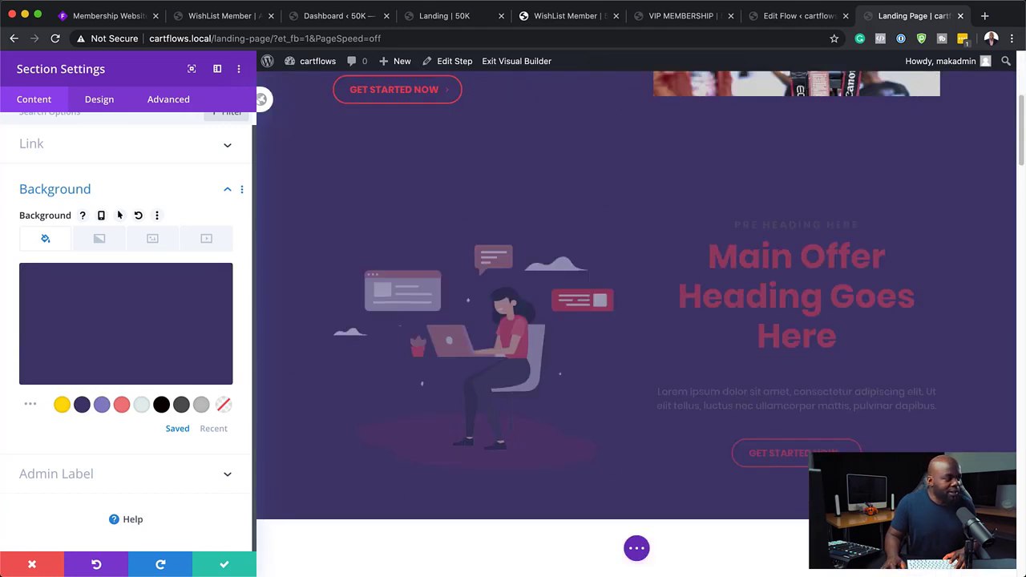
scroll(495, 430, "up", 5)
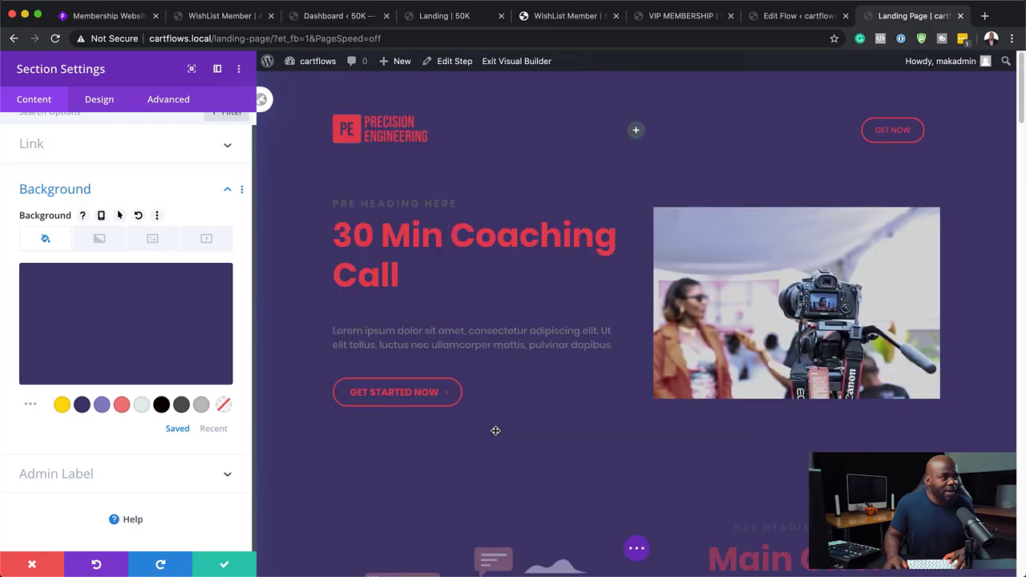
left_click(225, 566)
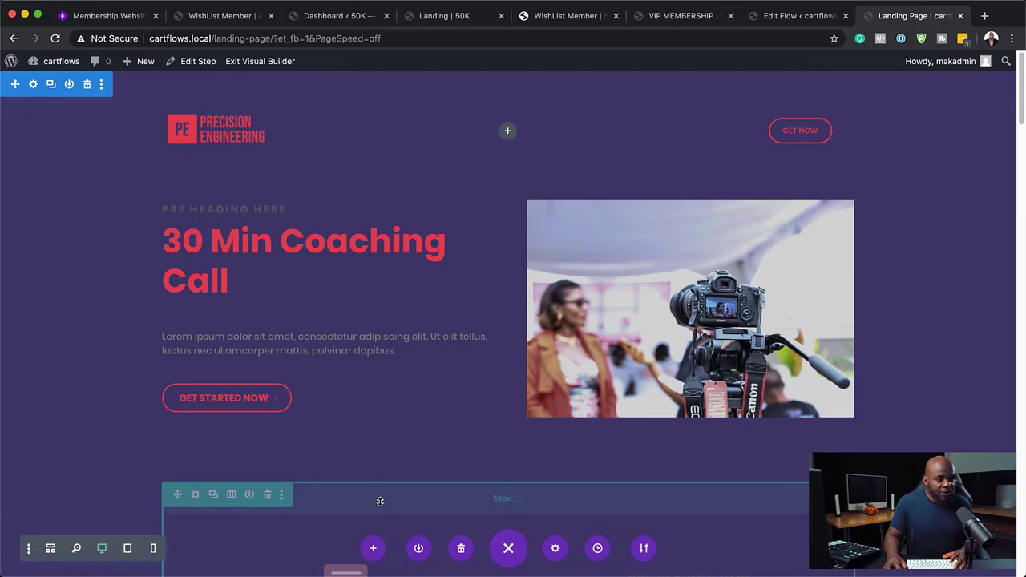
left_click(282, 62)
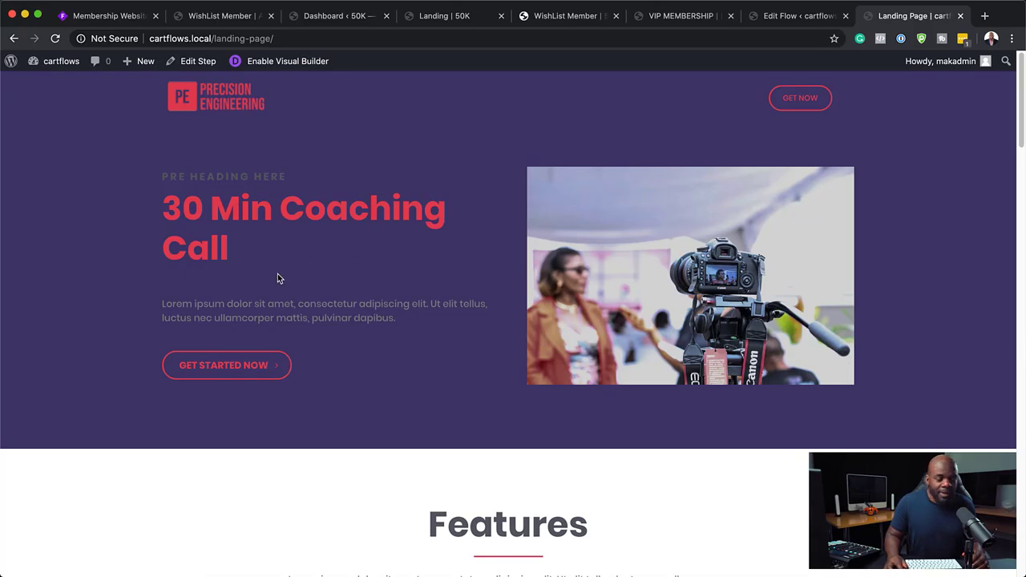
- Assign the product 30 Mins Coaching Call to the Coaching Call flow's Checkout Page step and update the step
left_click(801, 16)
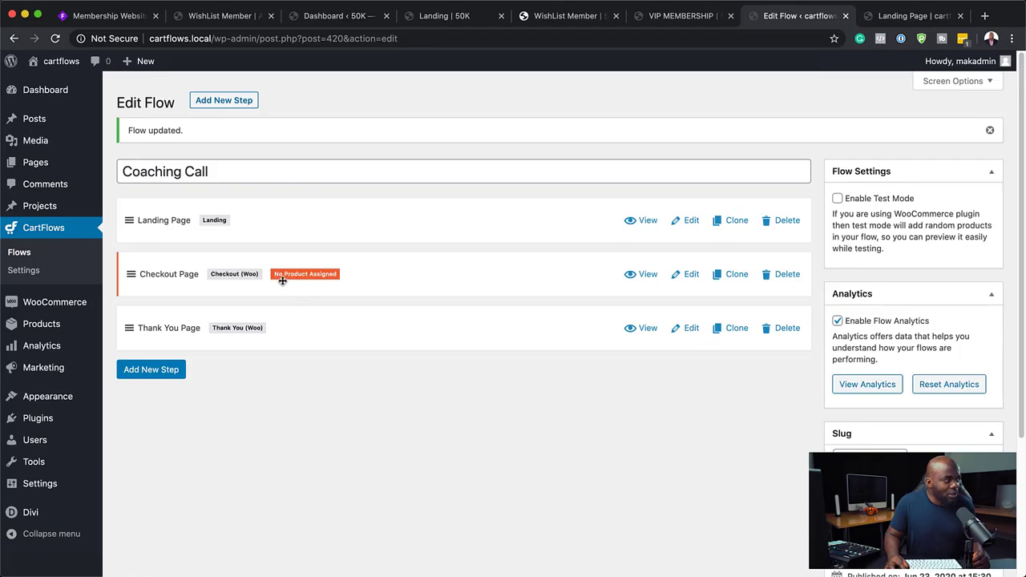
left_click(691, 275)
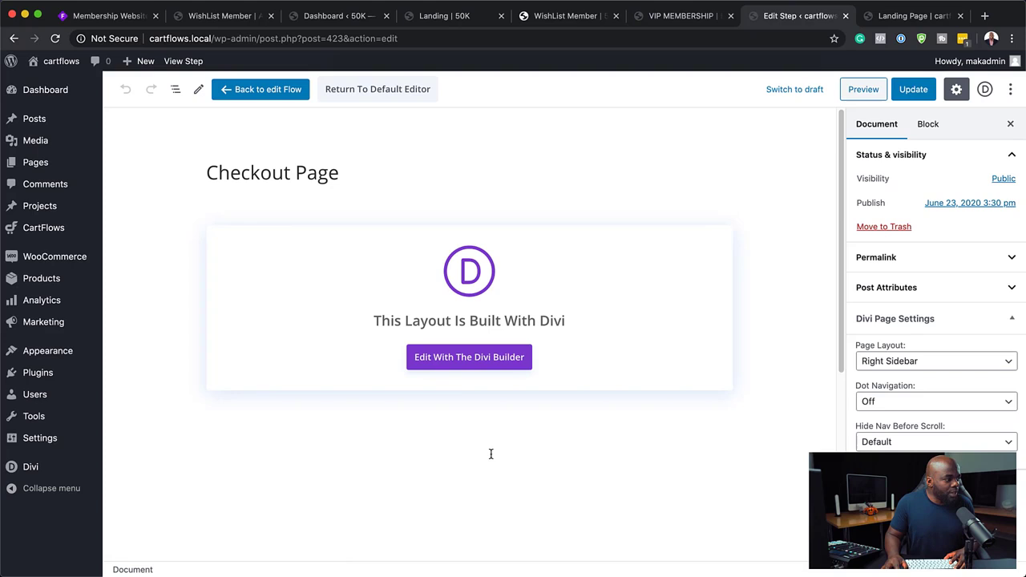
scroll(653, 415, "down", 2)
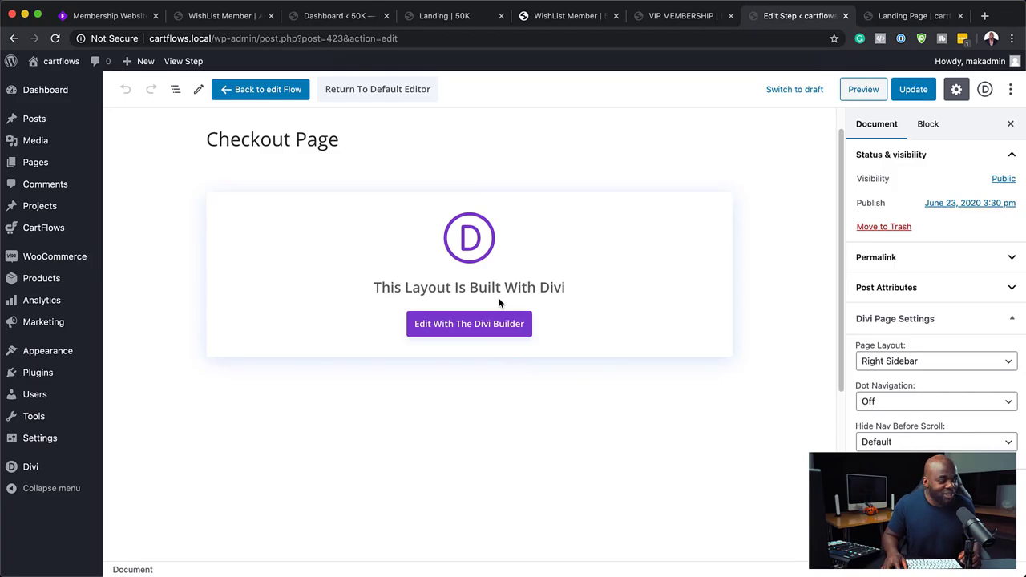
scroll(542, 368, "down", 6)
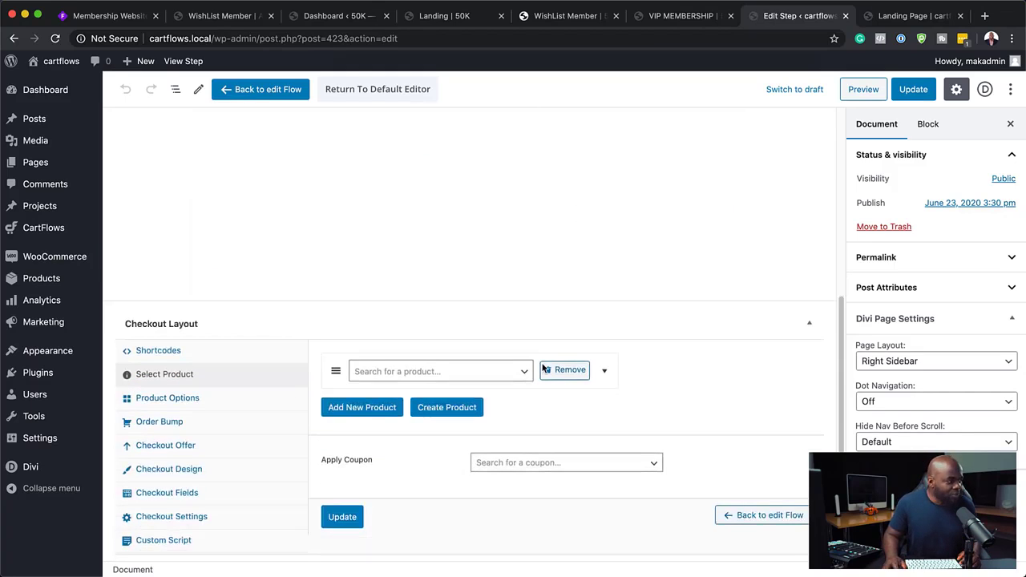
left_click(450, 373)
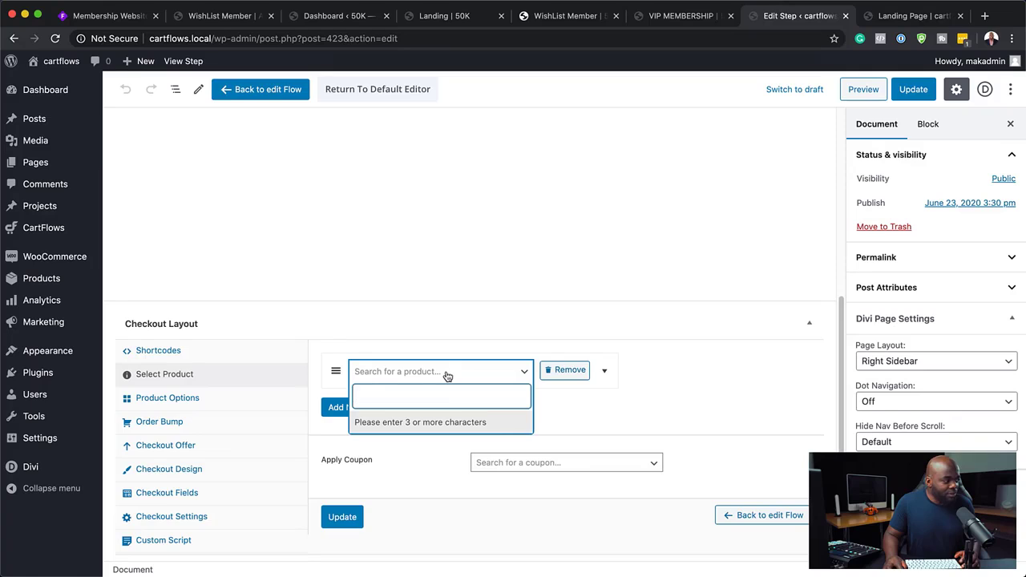
type("30")
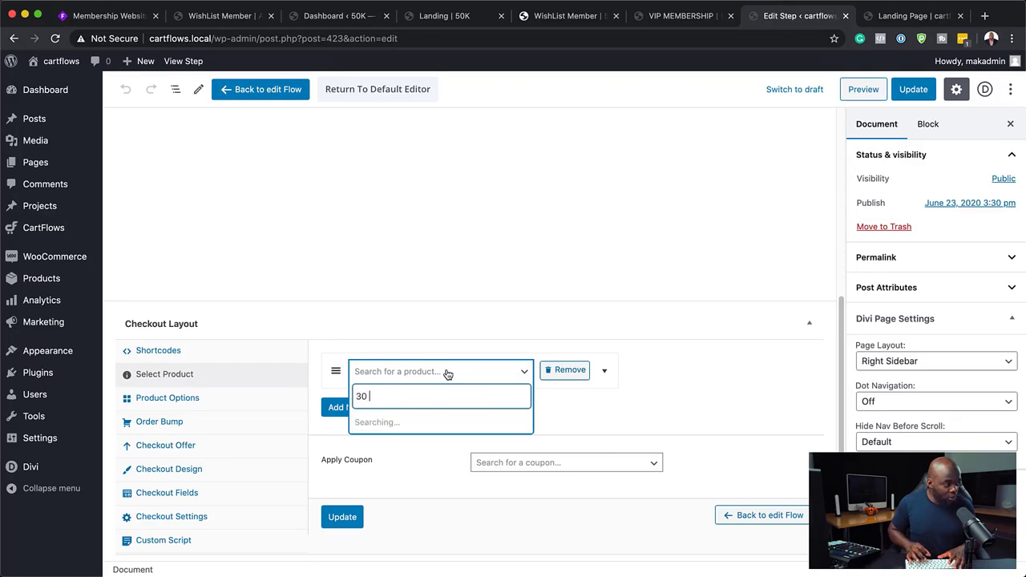
type(" mi")
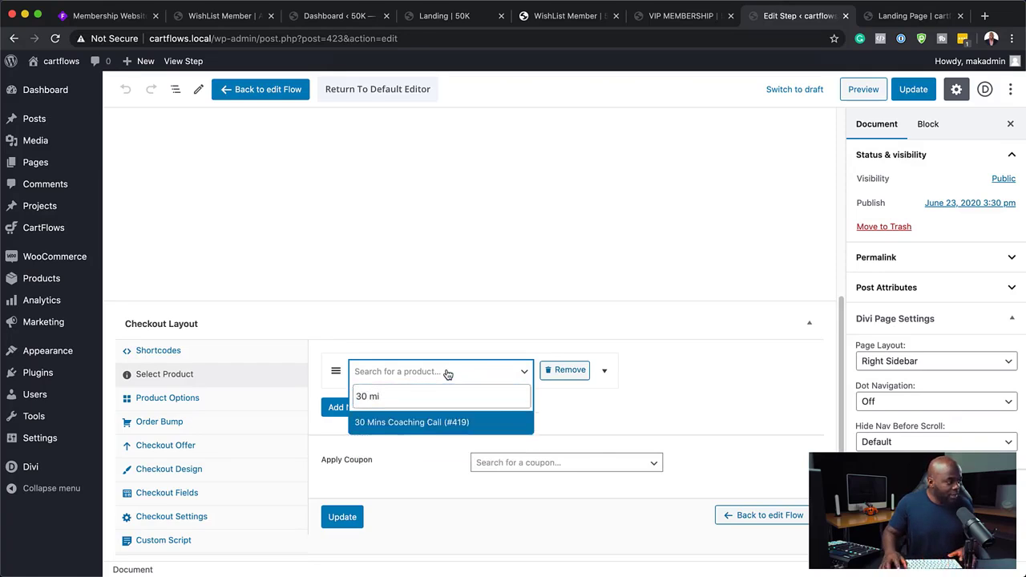
left_click(418, 425)
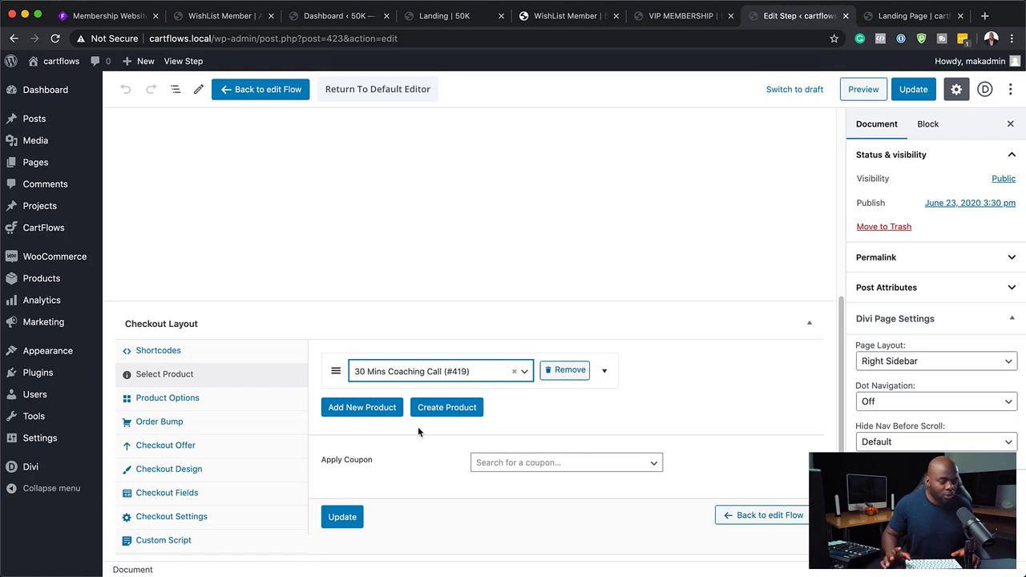
left_click(345, 519)
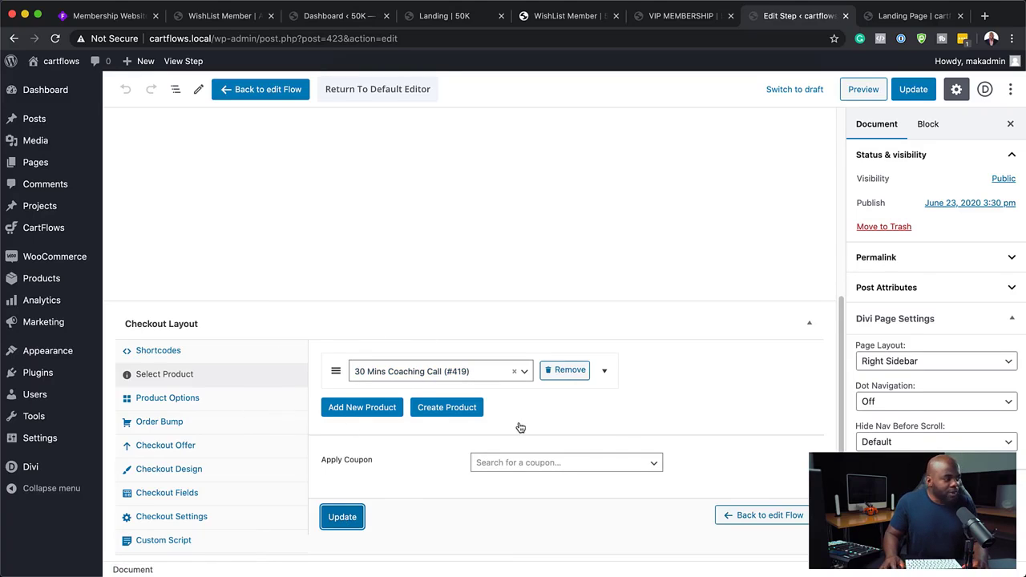
- Examine the checkout step's order bump options by temporarily enabling Order Bump, and leave it disabled
left_click(183, 425)
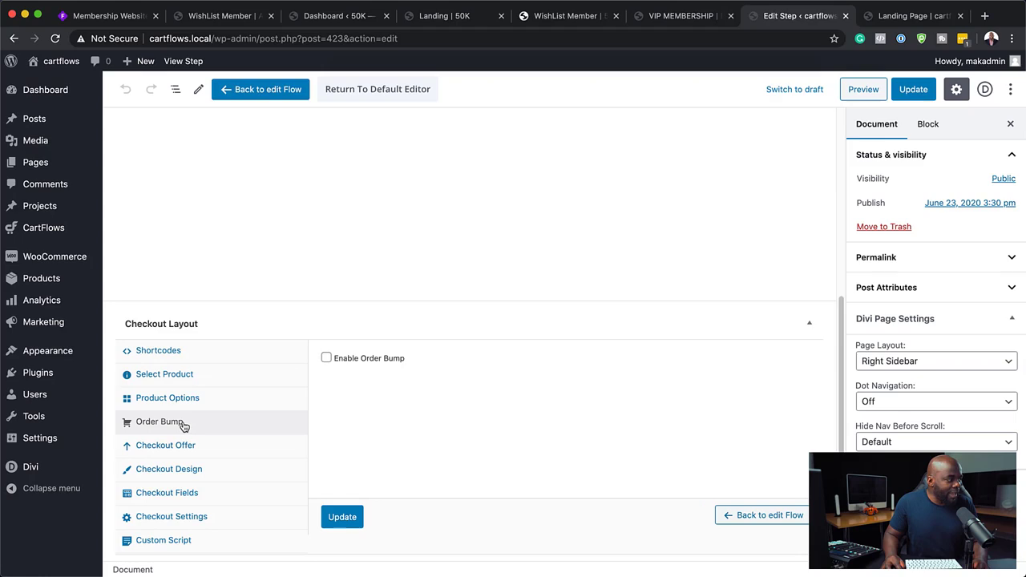
left_click(325, 359)
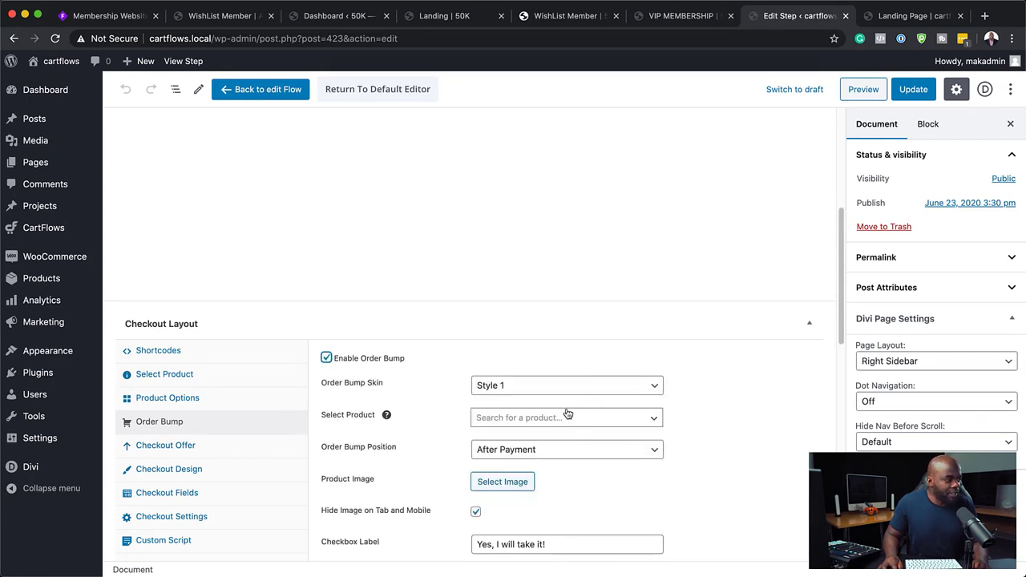
left_click(326, 358)
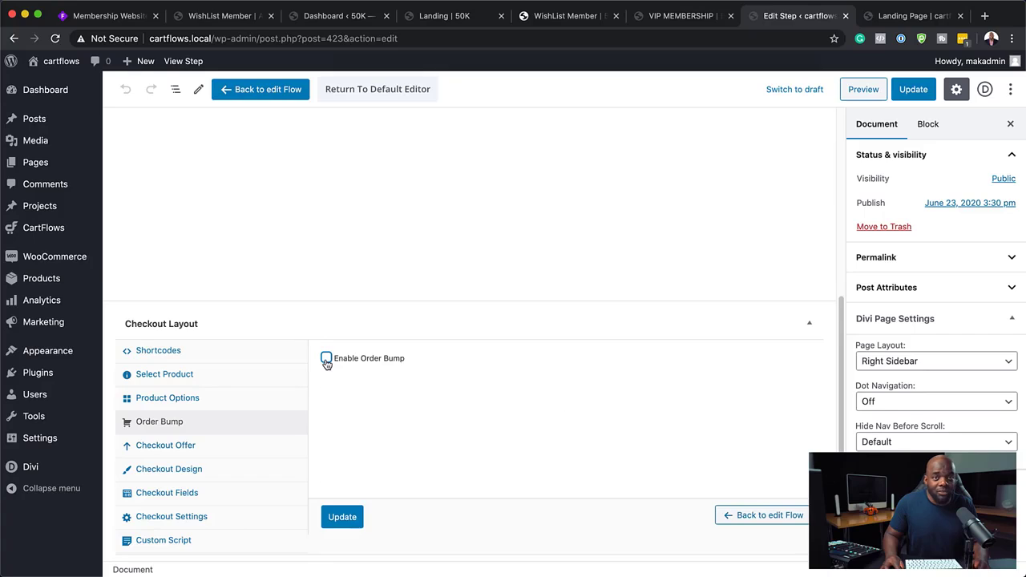
- Examine the checkout step's checkout offer options by temporarily enabling Checkout Offer, and leave it disabled
left_click(181, 453)
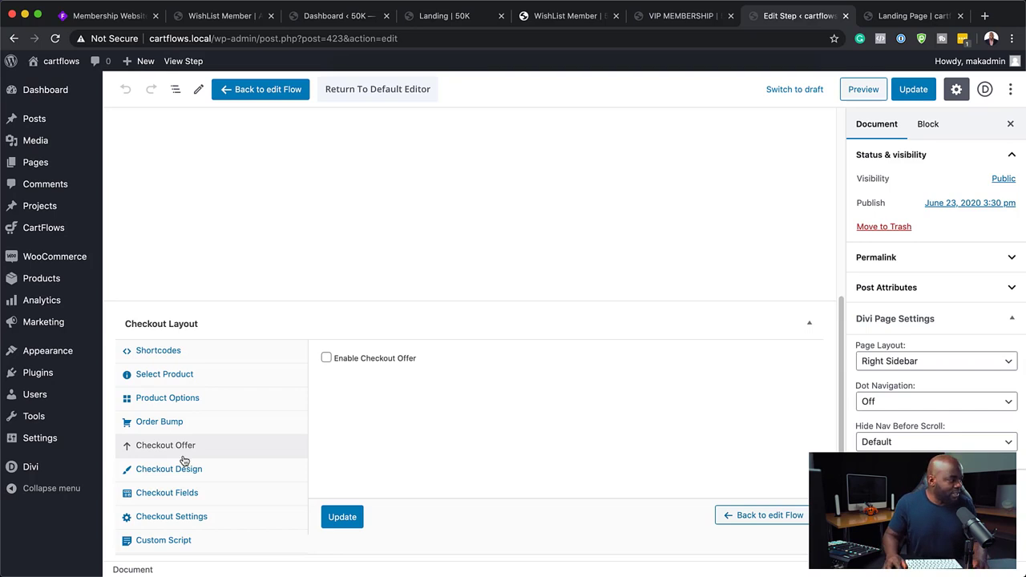
left_click(326, 359)
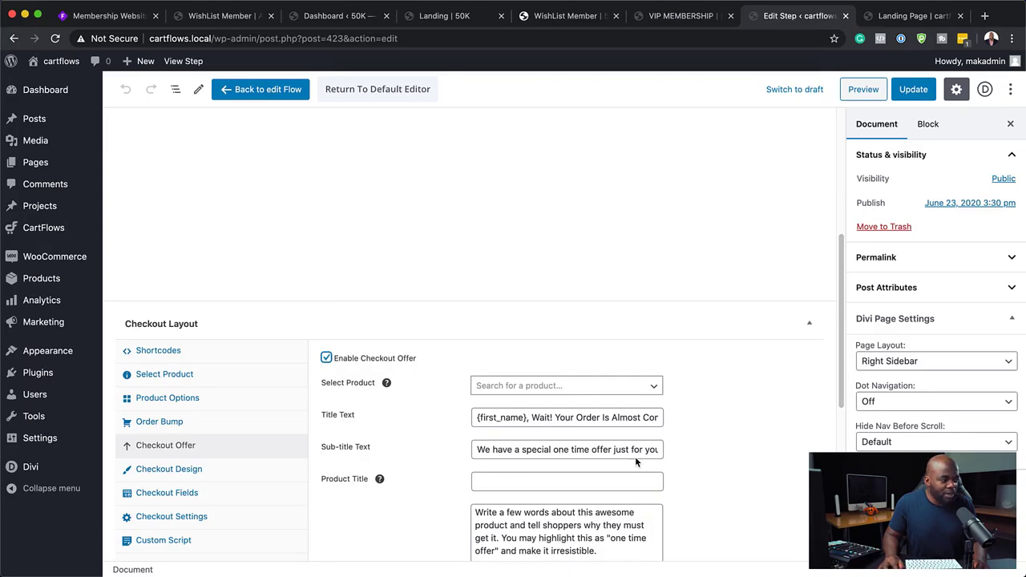
left_click(327, 360)
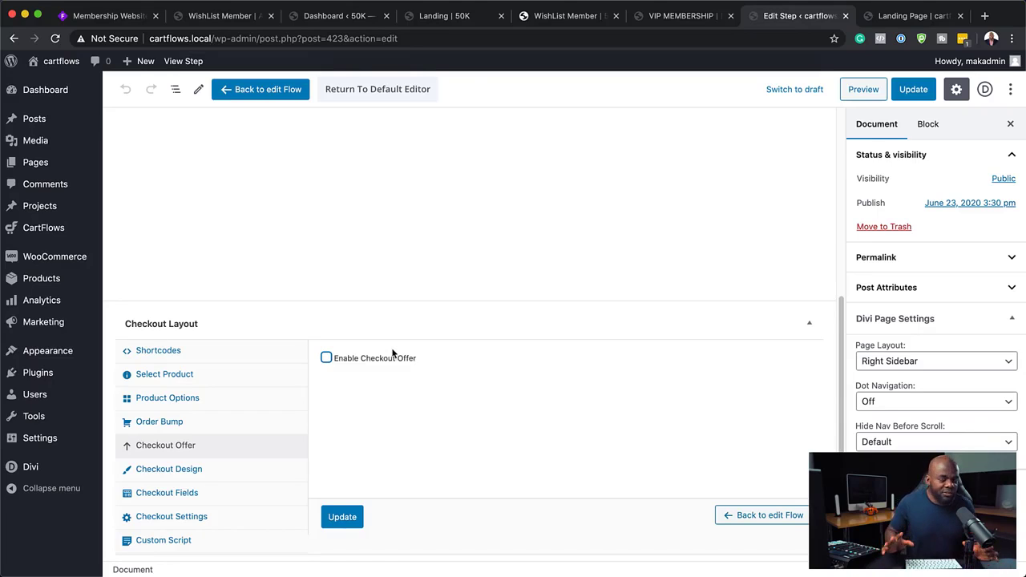
- Examine the checkout design settings, temporarily enabling Advance Options to view the heading and input field styling, and leave them disabled
left_click(197, 475)
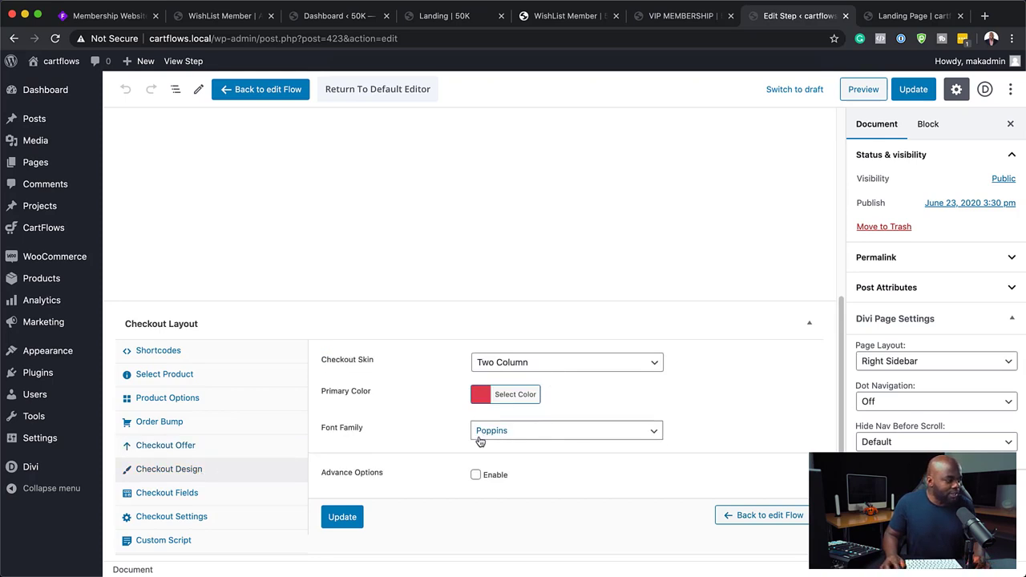
left_click(476, 478)
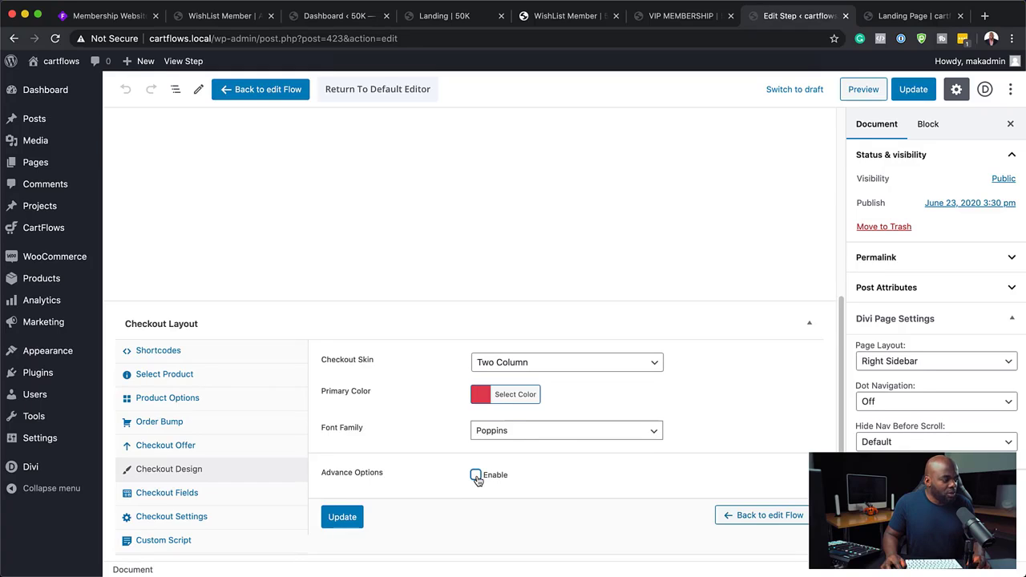
scroll(416, 473, "down", 4)
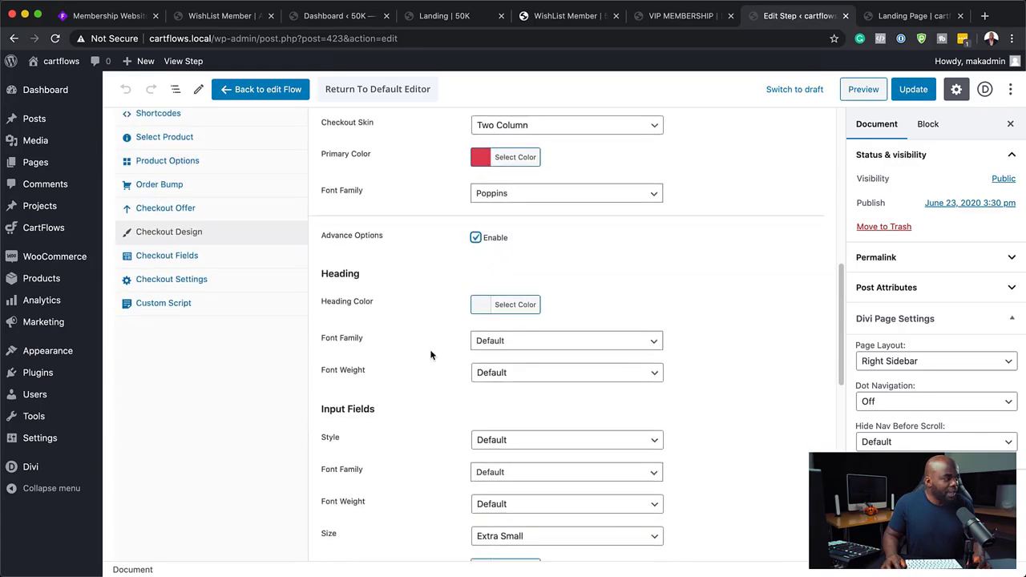
left_click(476, 239)
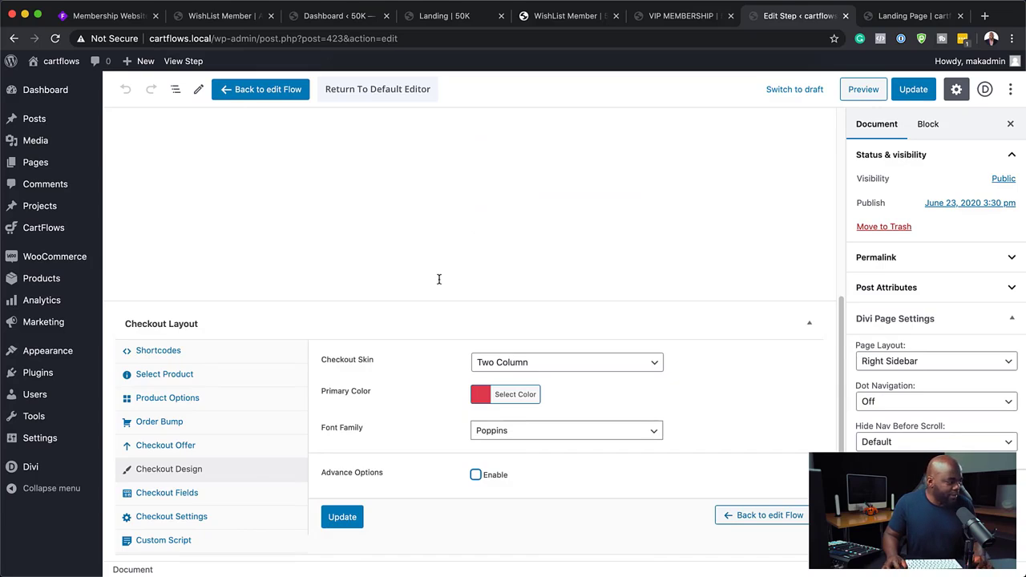
- Show the checkout fields settings and update the checkout step with its coupon and additional fields enabled
left_click(179, 497)
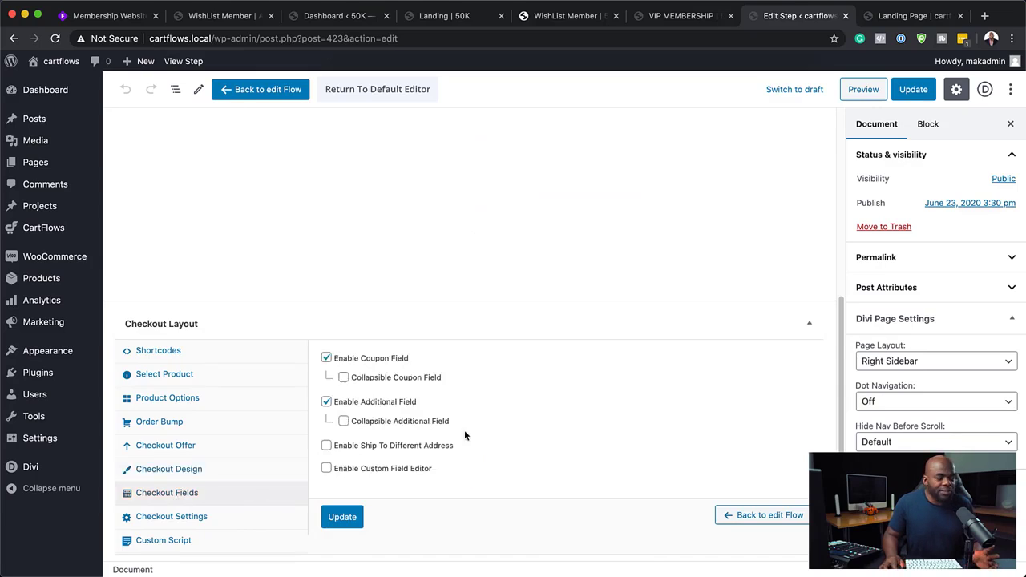
left_click(343, 517)
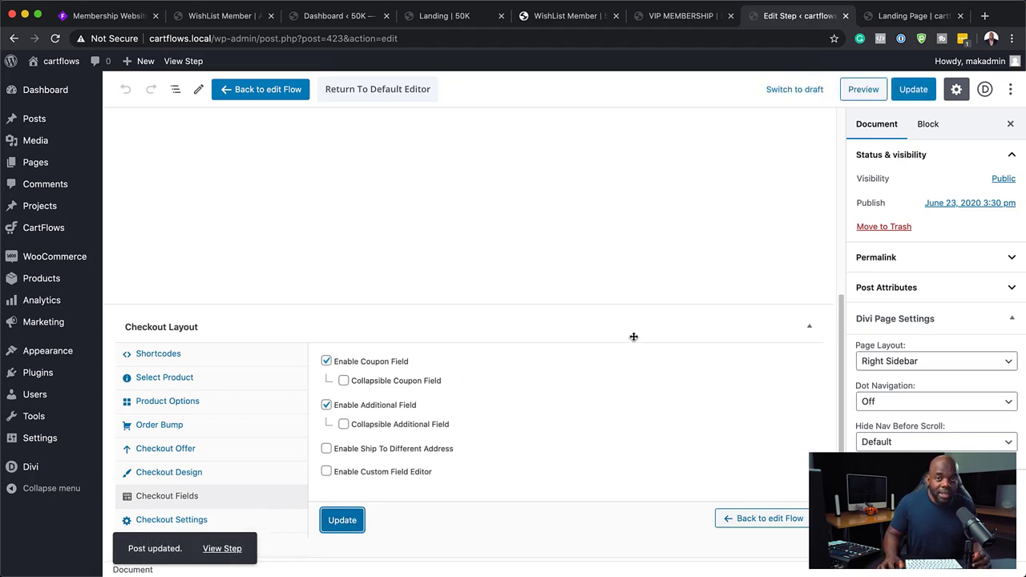
scroll(633, 338, "up", 4)
scroll(634, 337, "up", 2)
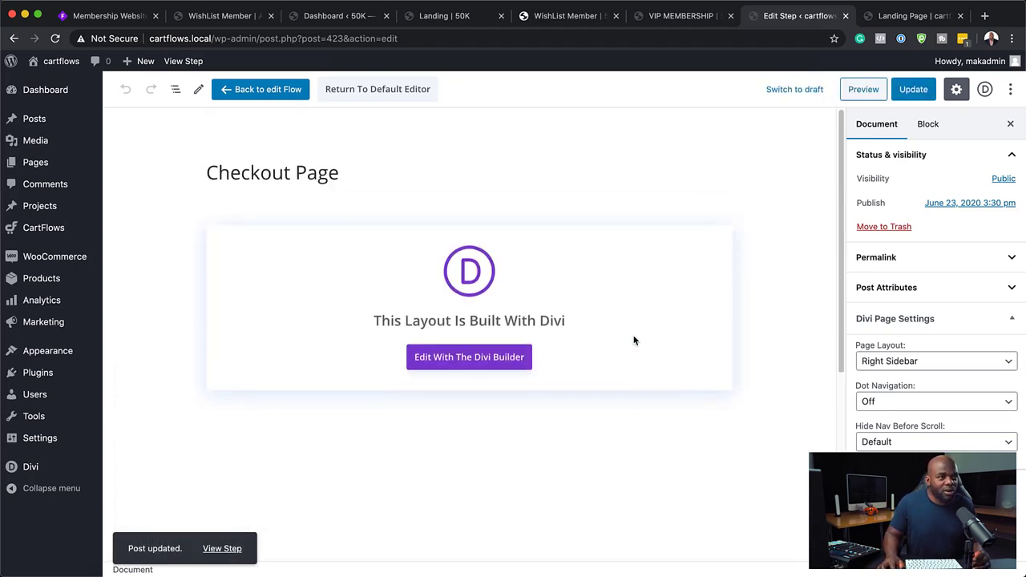
- Preview the Checkout Page and examine its billing form, order summary and guarantee section
left_click(865, 89)
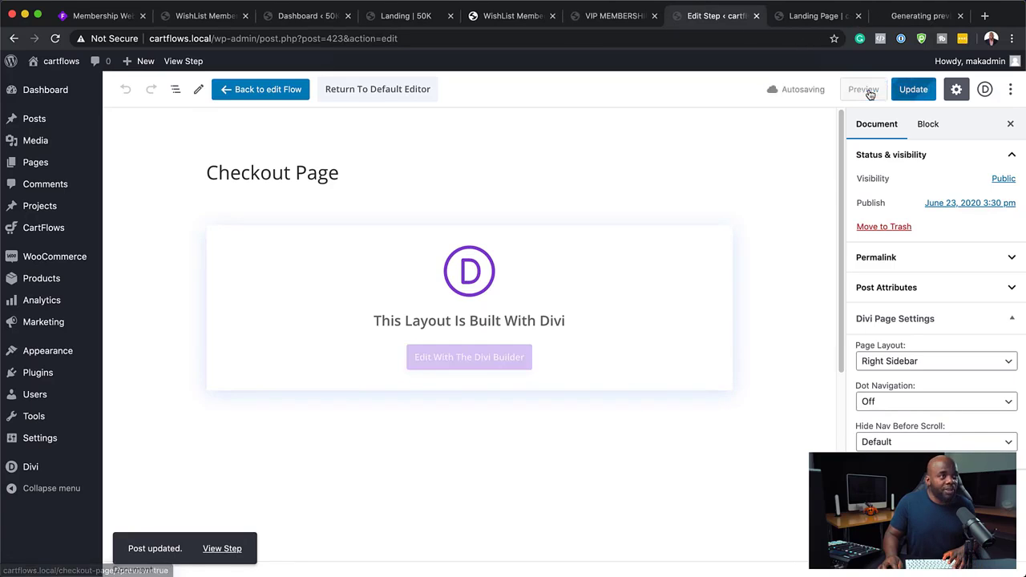
left_click(938, 18)
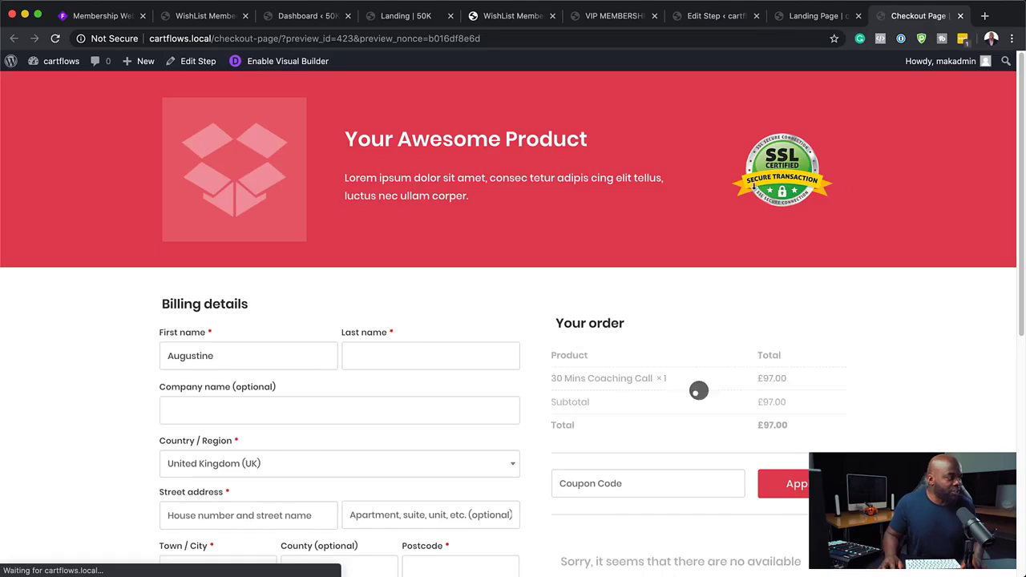
scroll(476, 314, "down", 2)
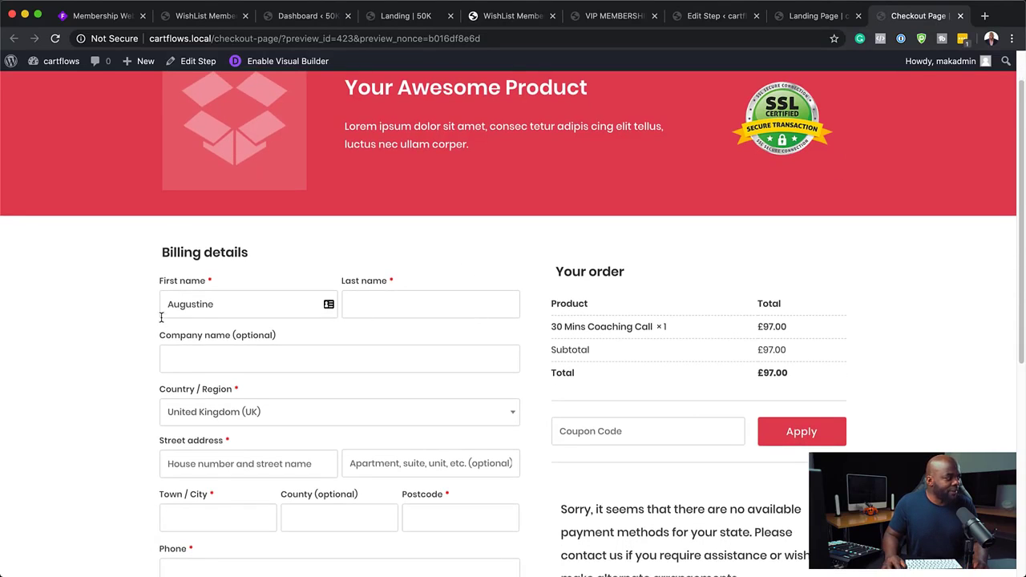
scroll(156, 324, "down", 2)
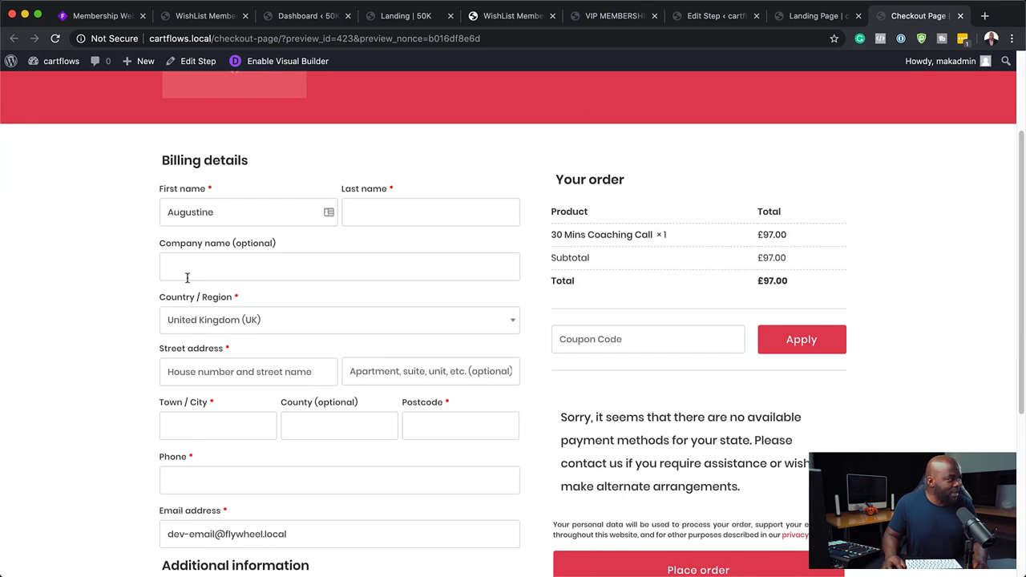
scroll(288, 455, "down", 5)
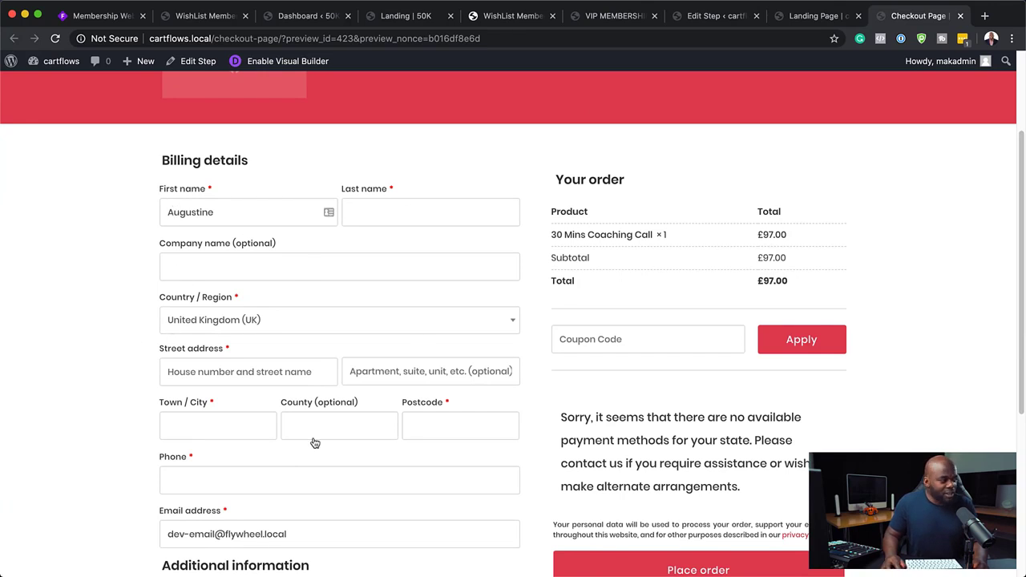
scroll(291, 458, "down", 1)
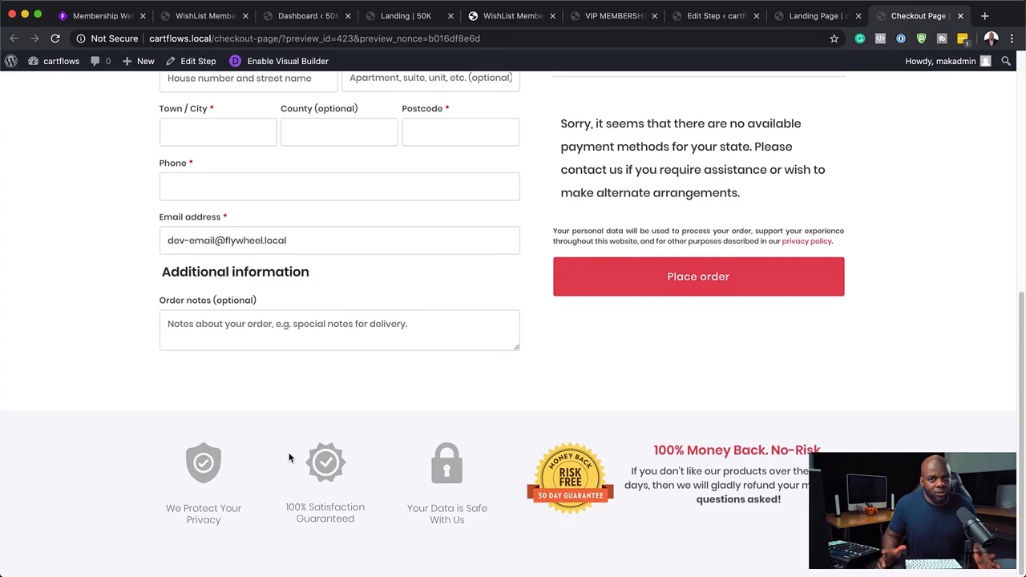
- Return to the checkout step's editor and enable the Custom Field Editor in the checkout fields settings
left_click(800, 18)
left_click(716, 16)
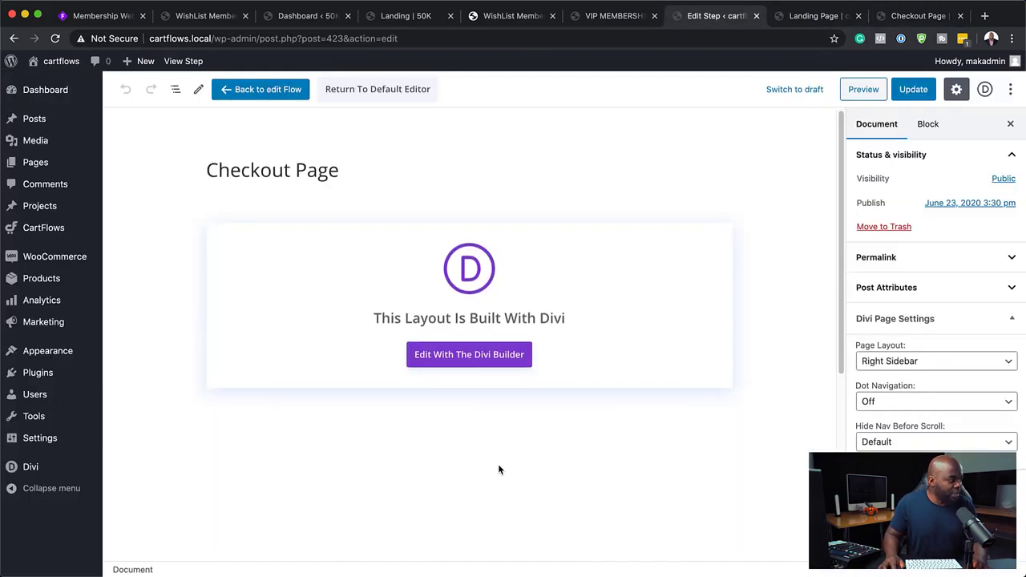
scroll(498, 469, "down", 5)
left_click(326, 468)
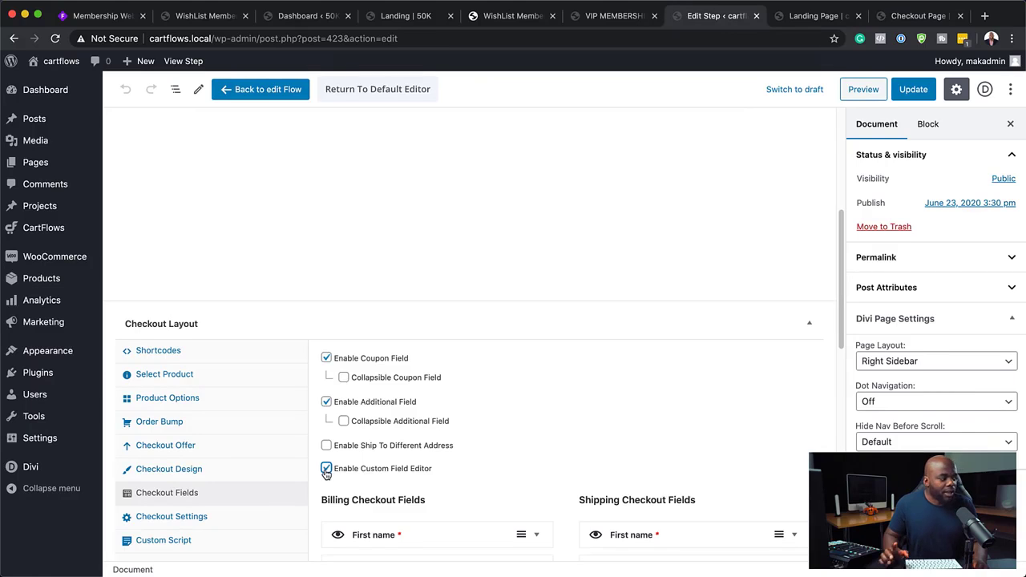
scroll(503, 455, "down", 6)
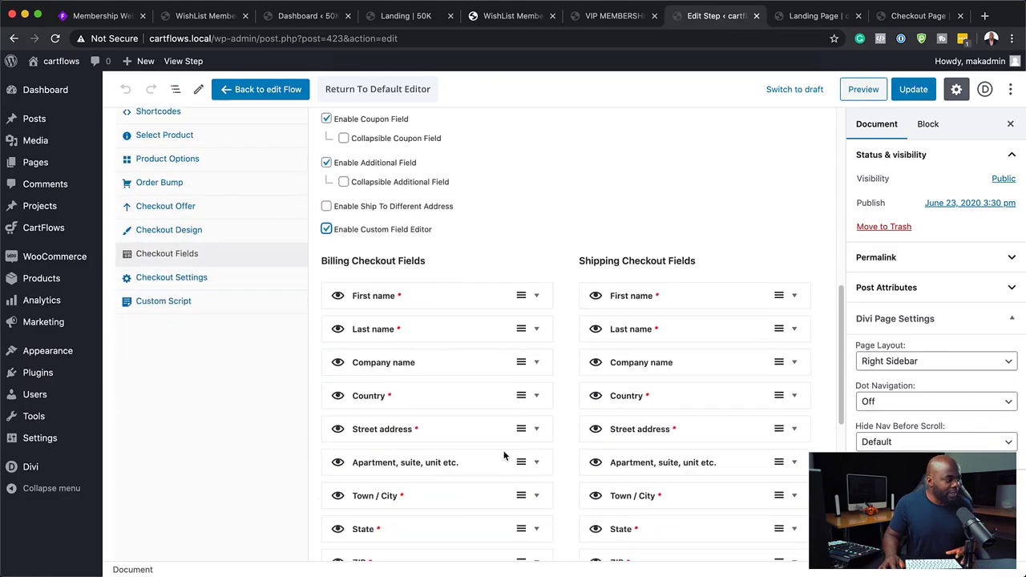
- Hide the billing fields Last name, Company name, Country, Street address, Apartment, Town / City, State, ZIP and Phone
left_click(338, 287)
left_click(337, 322)
left_click(337, 356)
left_click(337, 391)
left_click(338, 426)
left_click(337, 460)
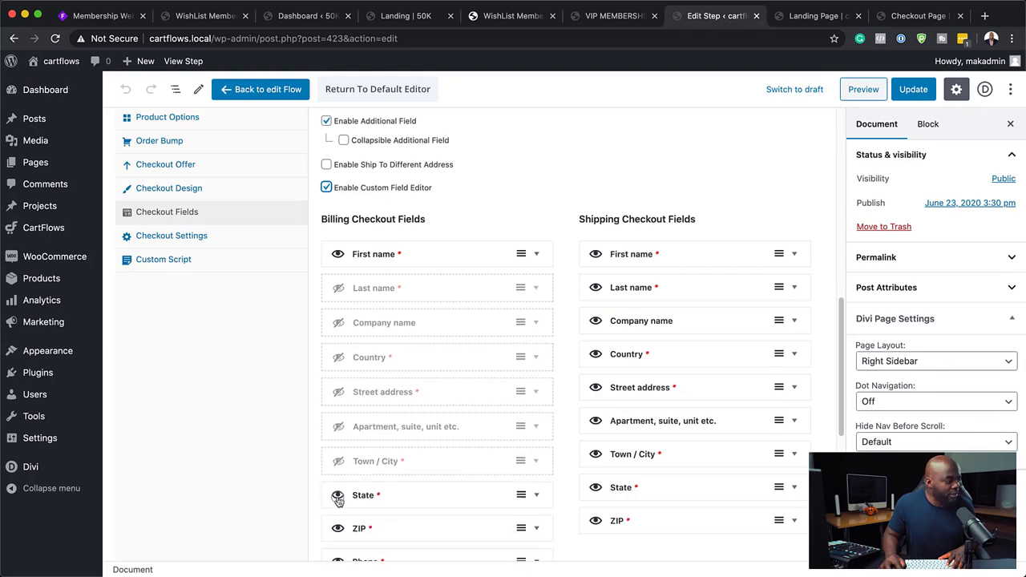
scroll(433, 489, "down", 2)
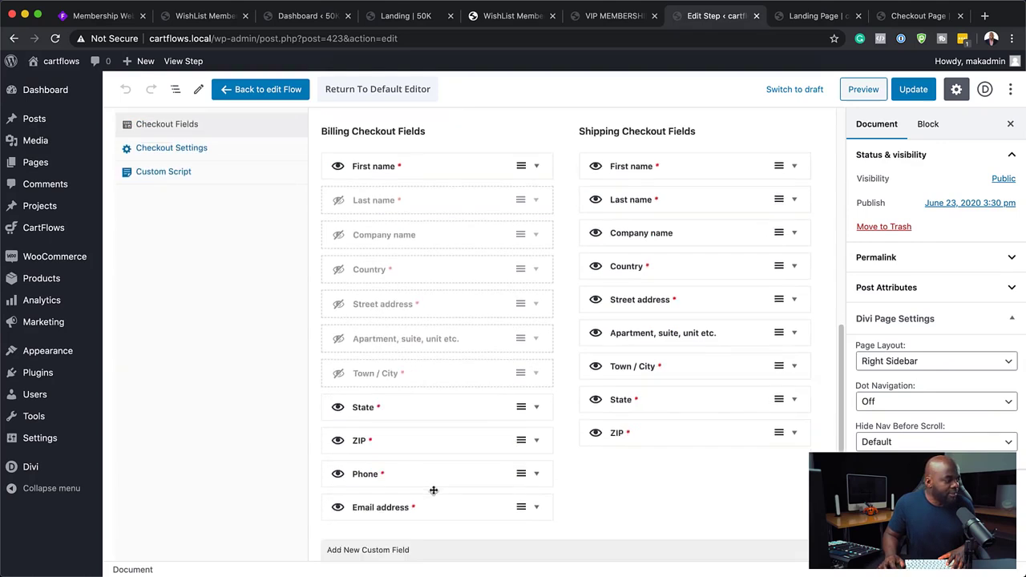
left_click(338, 410)
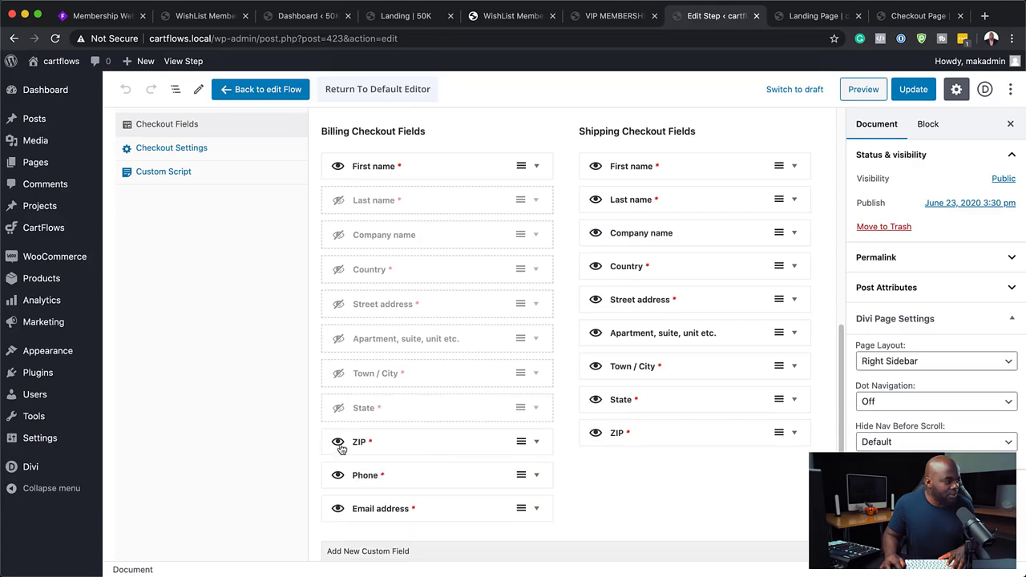
left_click(338, 443)
left_click(339, 477)
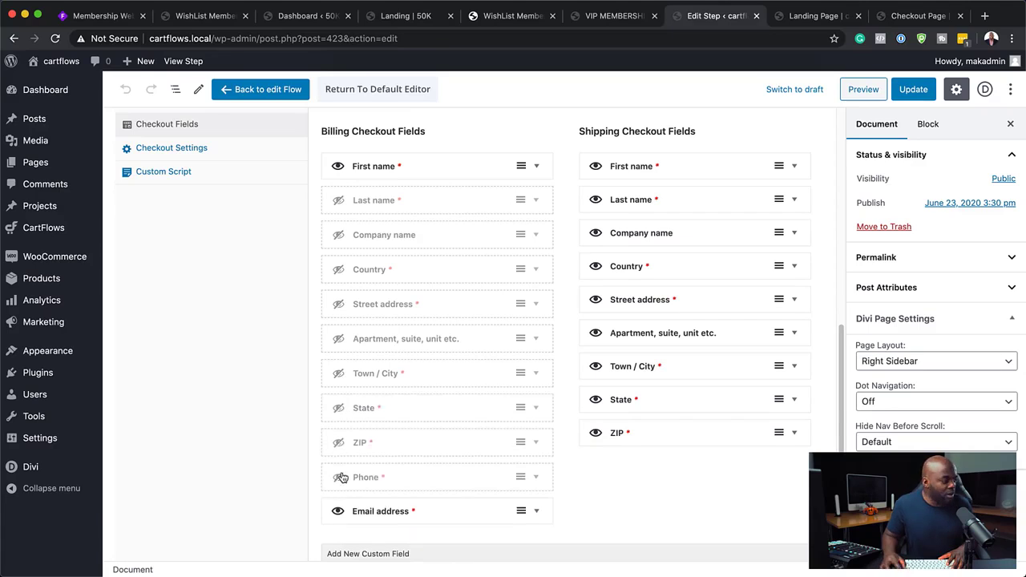
- Update the checkout step and check the shortened billing form in the Checkout Page preview
scroll(632, 328, "up", 1)
left_click(908, 92)
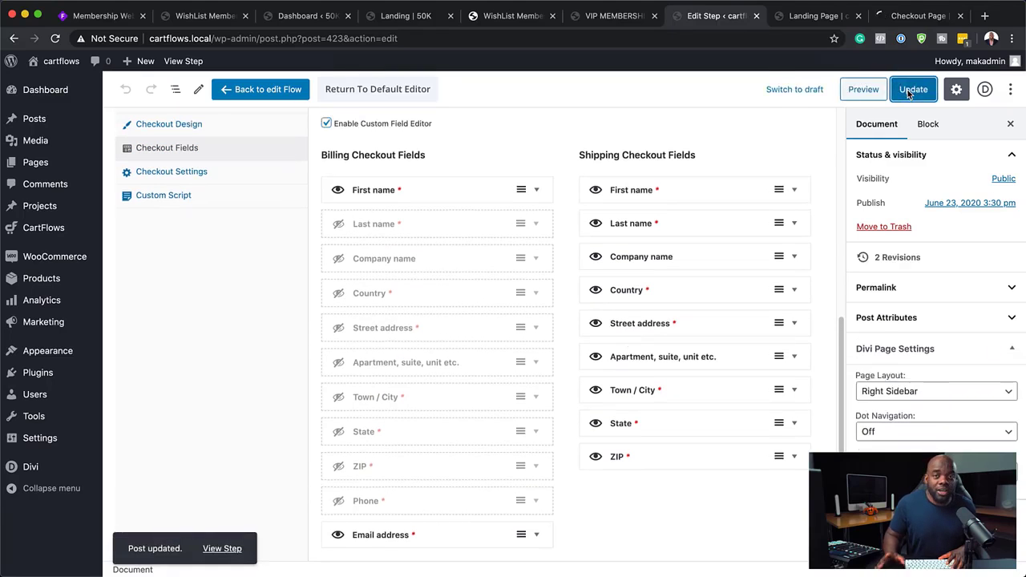
left_click(909, 20)
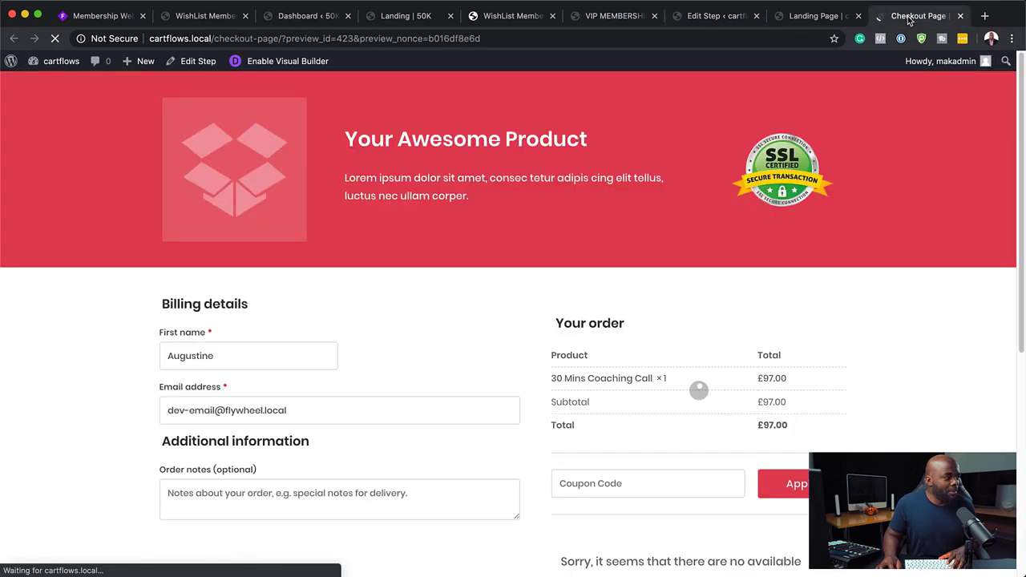
scroll(511, 328, "down", 3)
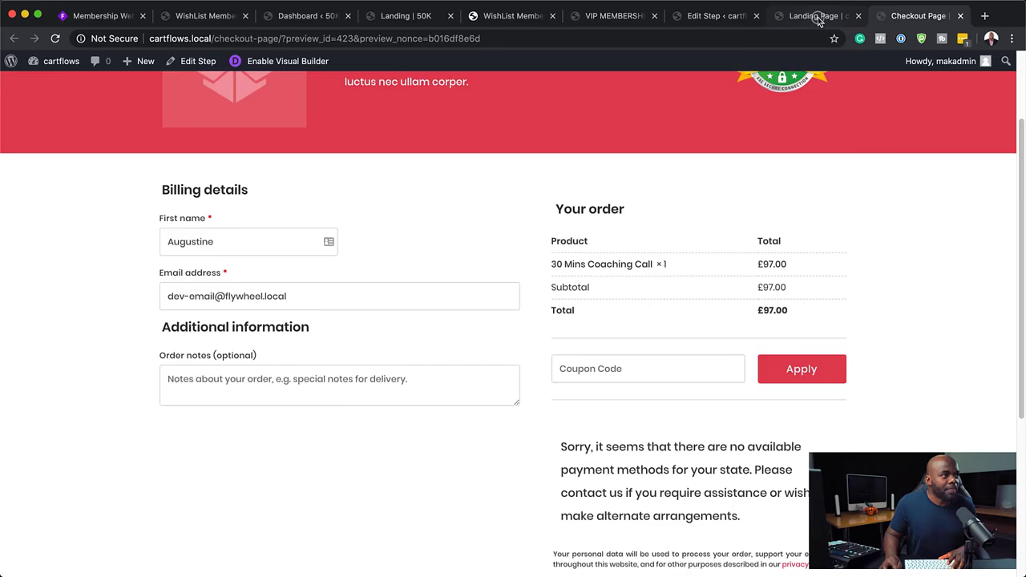
- Set the First name billing field's width to 100% and update the checkout step
left_click(716, 16)
left_click(537, 256)
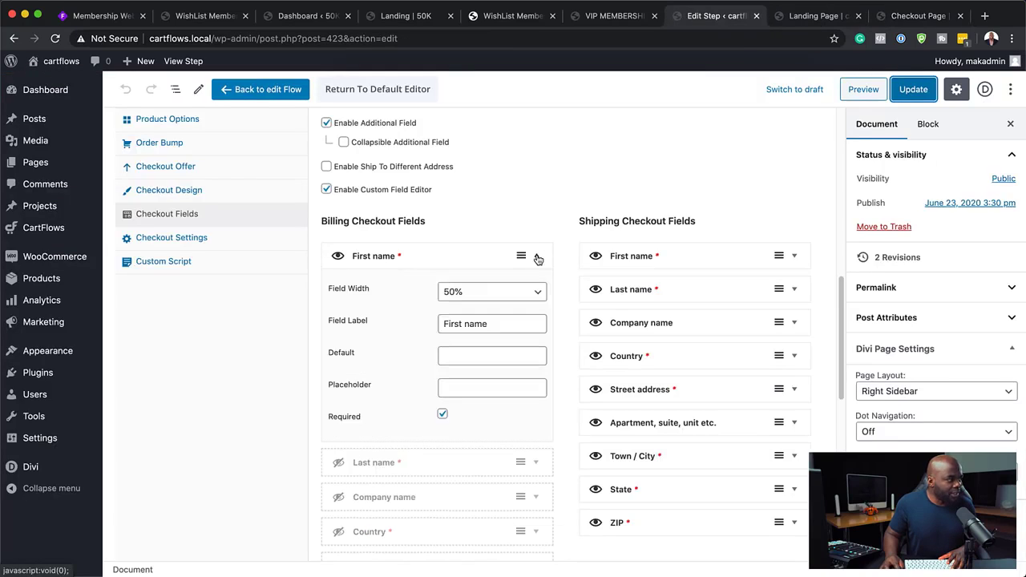
left_click(502, 299)
left_click(499, 305)
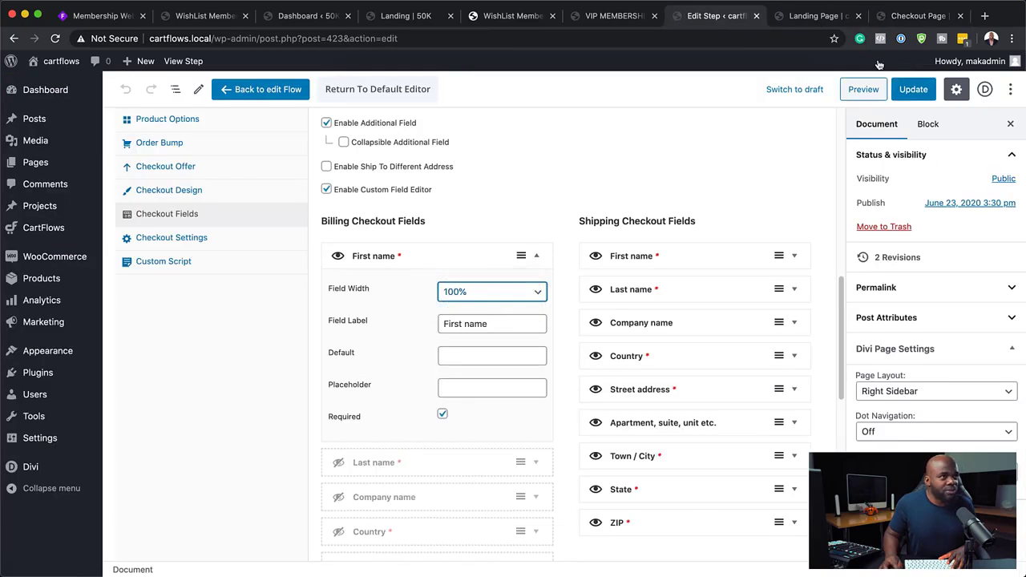
left_click(910, 16)
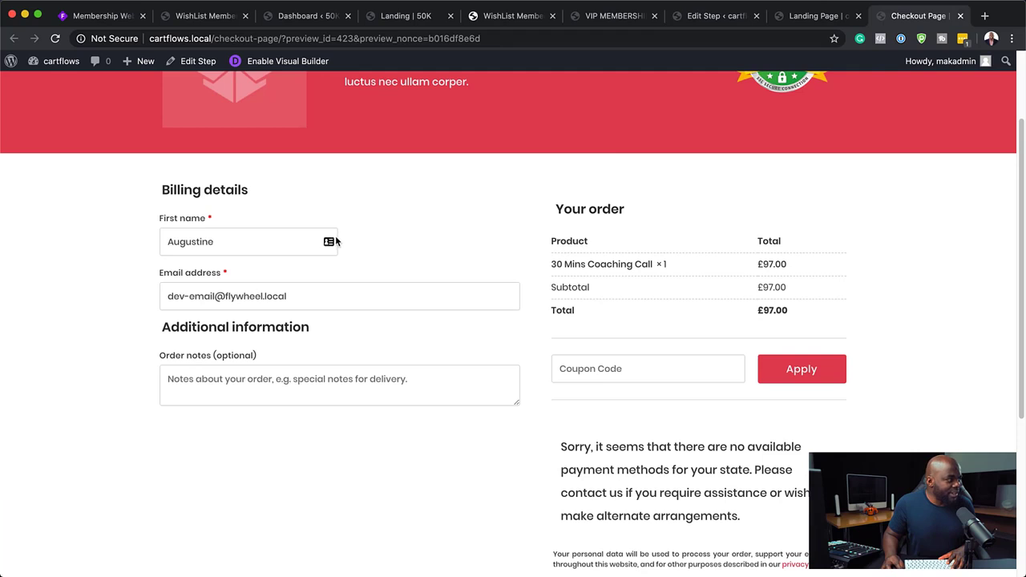
left_click(804, 17)
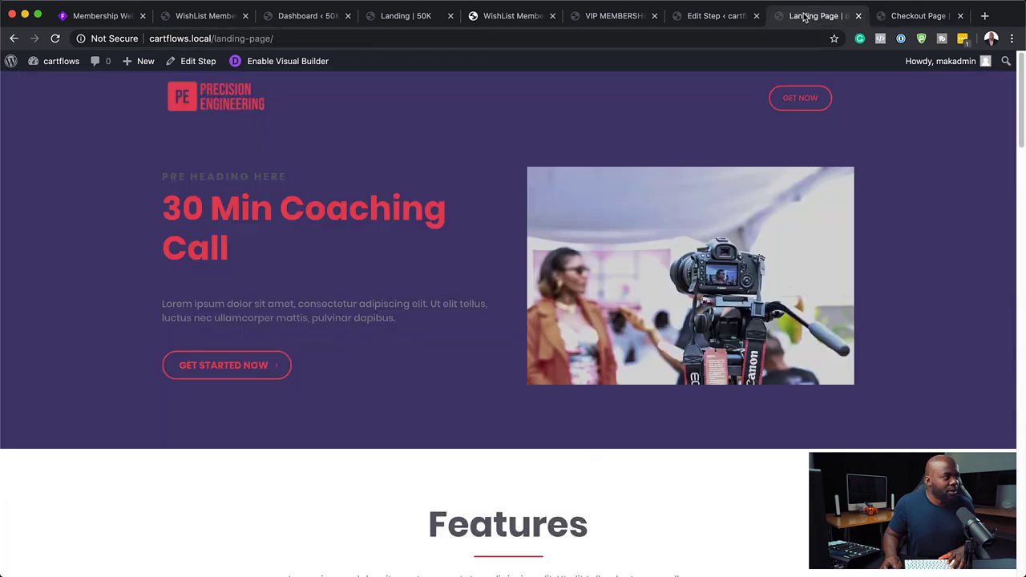
left_click(714, 17)
scroll(521, 320, "down", 1)
left_click(922, 89)
- Disable the Additional Field and the Coupon Field in the checkout fields settings and update the step
scroll(526, 235, "up", 1)
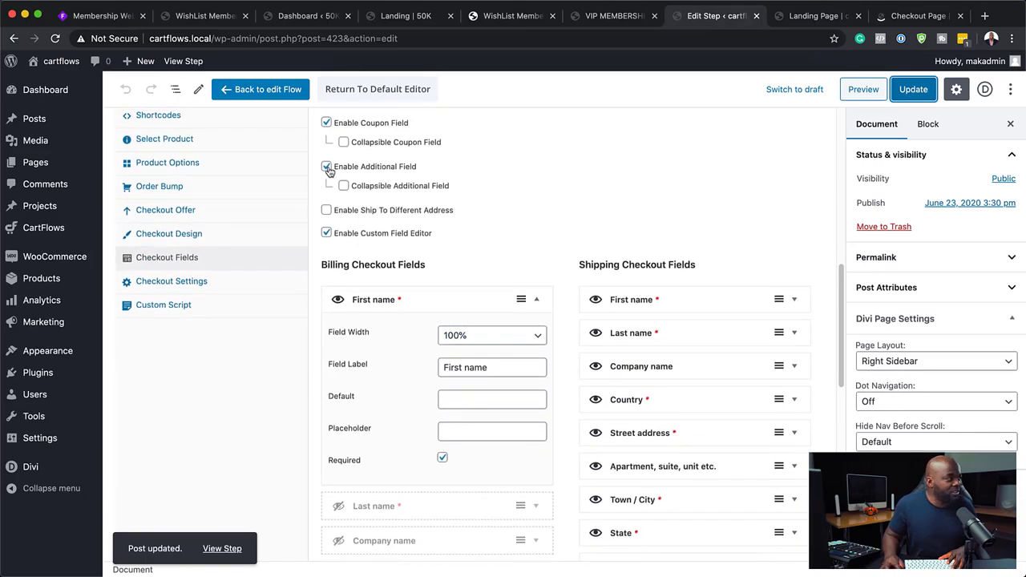
left_click(327, 167)
left_click(326, 123)
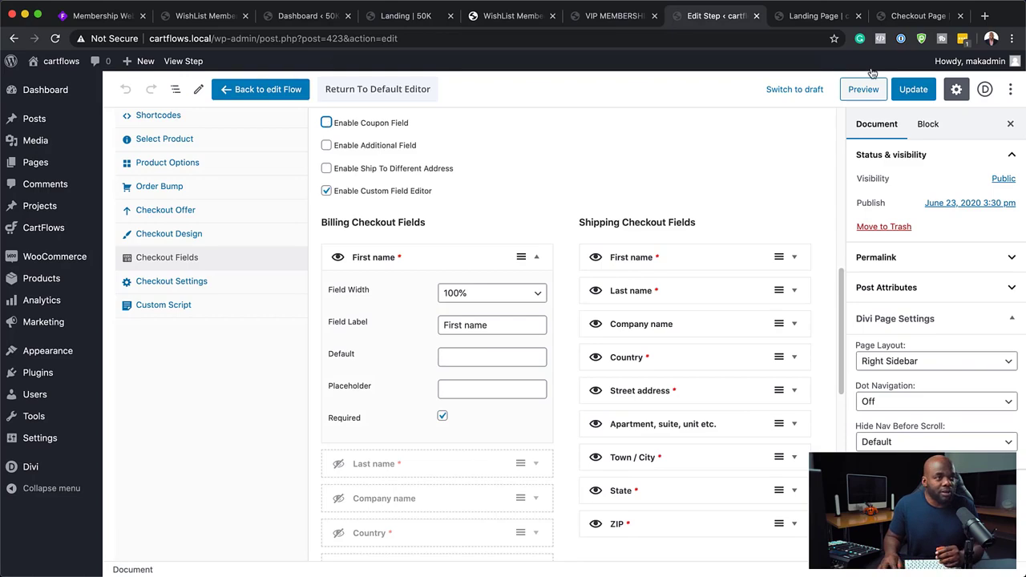
left_click(916, 92)
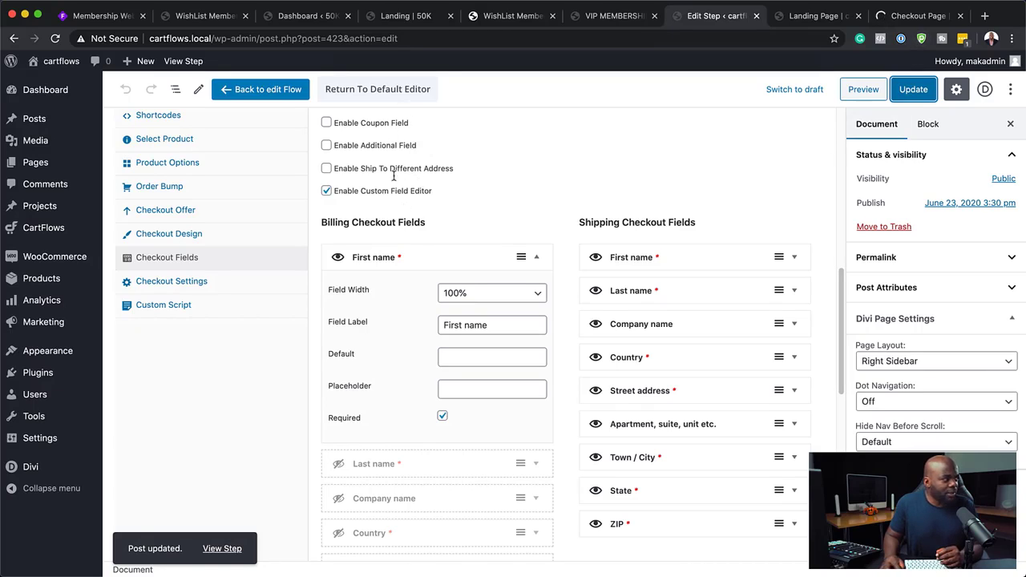
- Check the billing details and order section in the Checkout Page preview
left_click(920, 21)
scroll(615, 345, "down", 2)
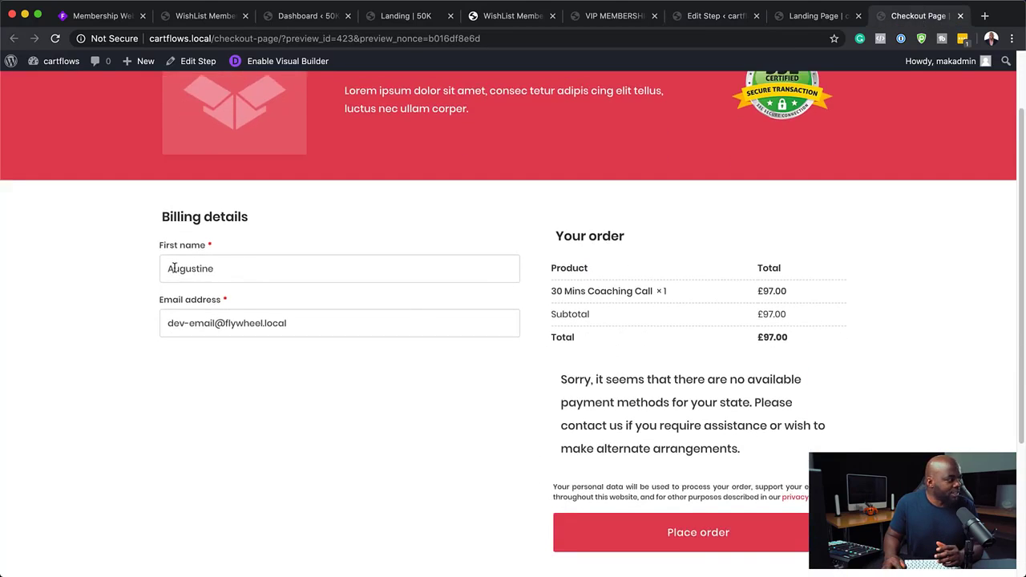
left_click(220, 268)
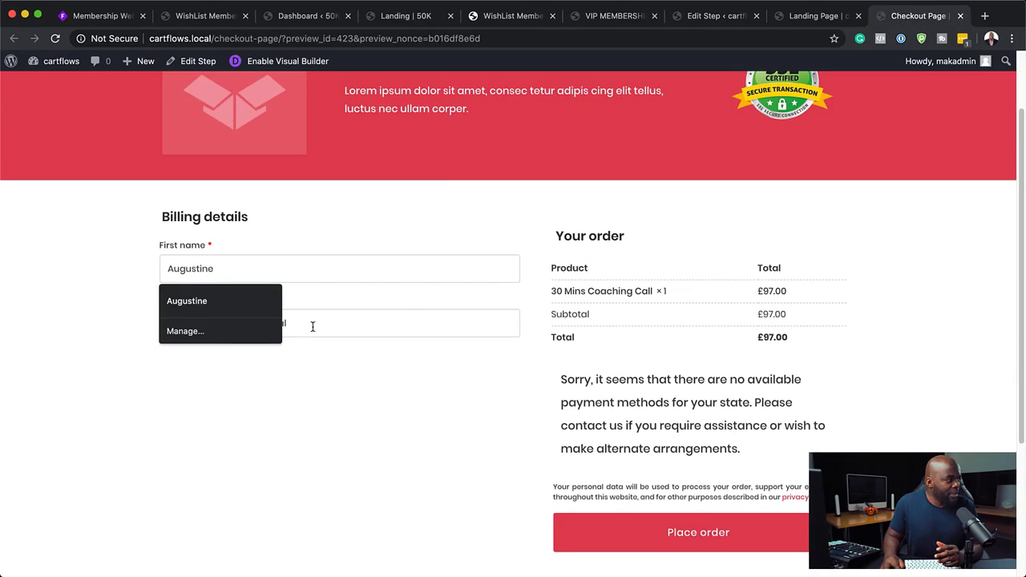
- Check the email field and order summary in the Checkout Page preview, and update the checkout step
left_click(313, 326)
left_click(425, 425)
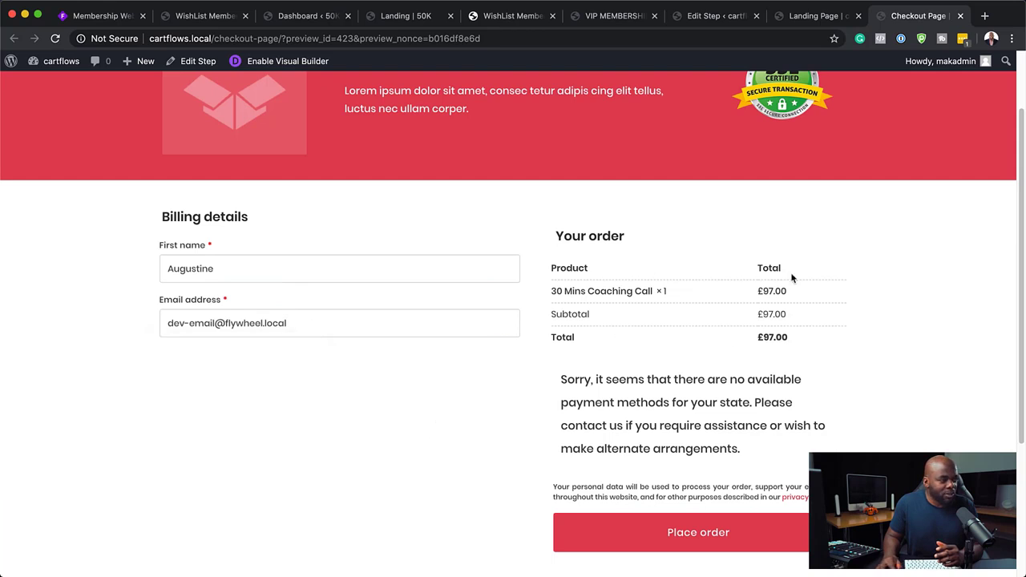
scroll(767, 308, "down", 2)
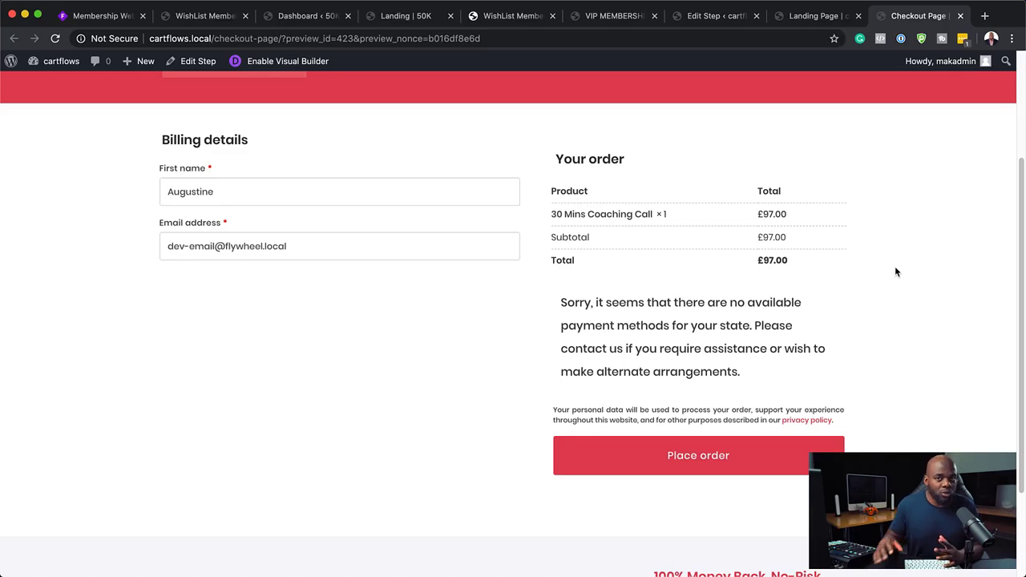
left_click(724, 18)
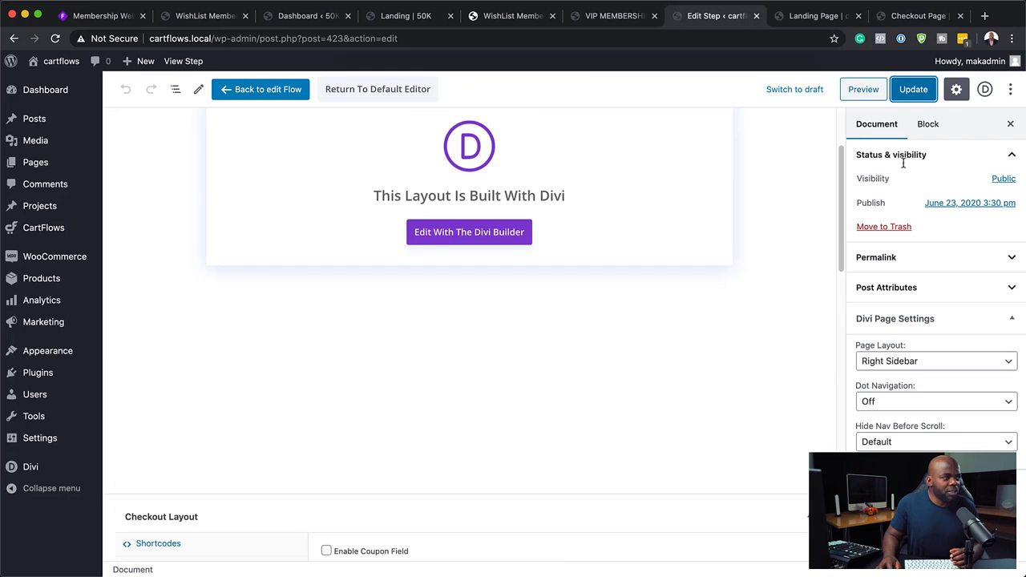
left_click(912, 91)
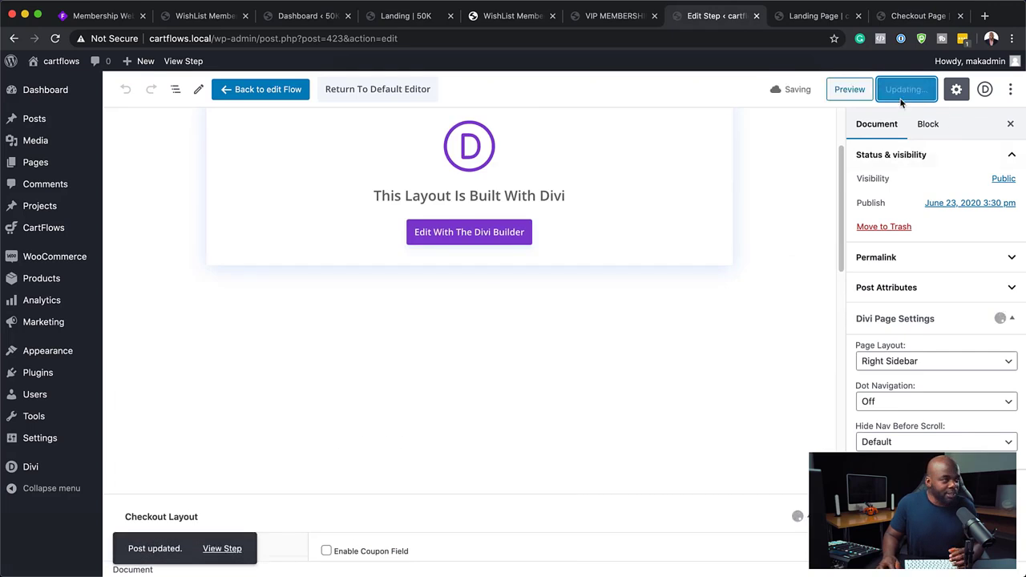
scroll(351, 289, "up", 2)
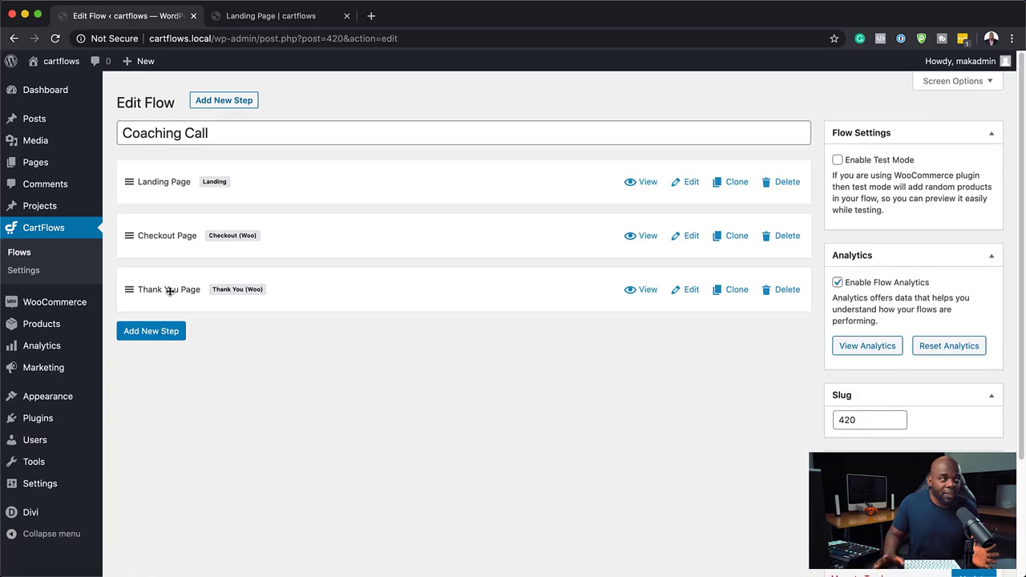
- Follow the live Landing Page's Get Started Now link to the checkout page and examine its billing and order sections
left_click(300, 19)
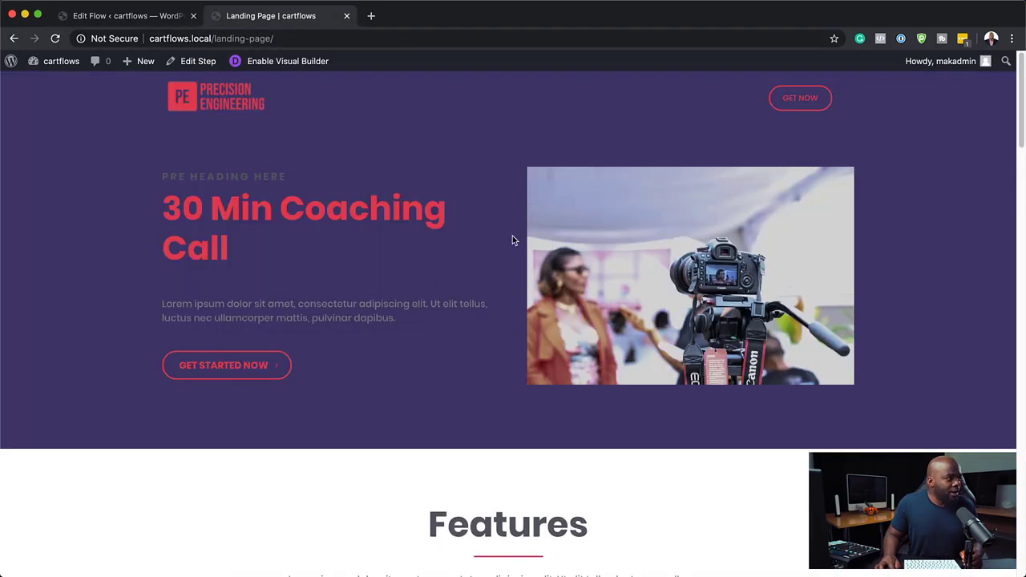
left_click(214, 366)
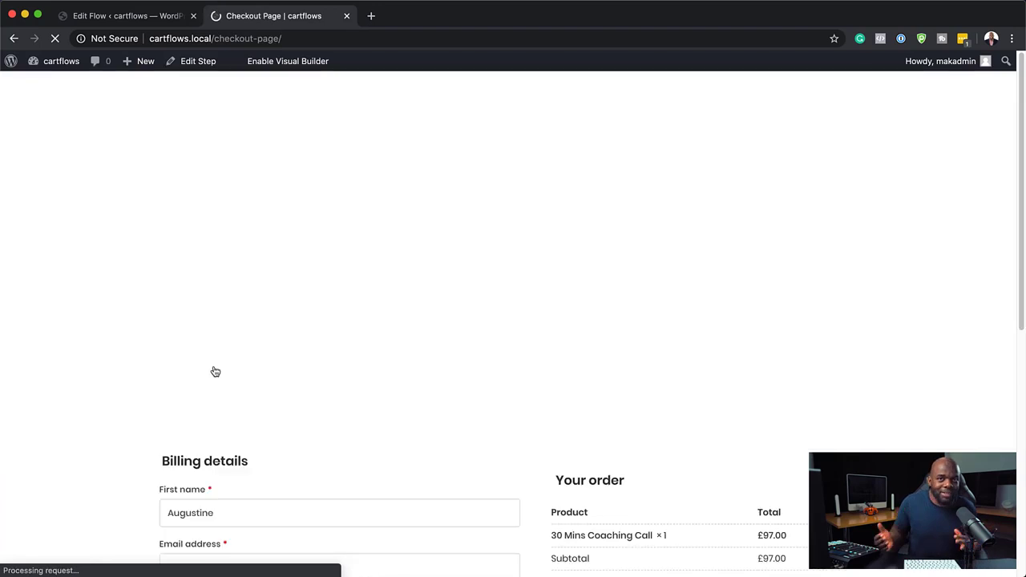
scroll(561, 406, "down", 1)
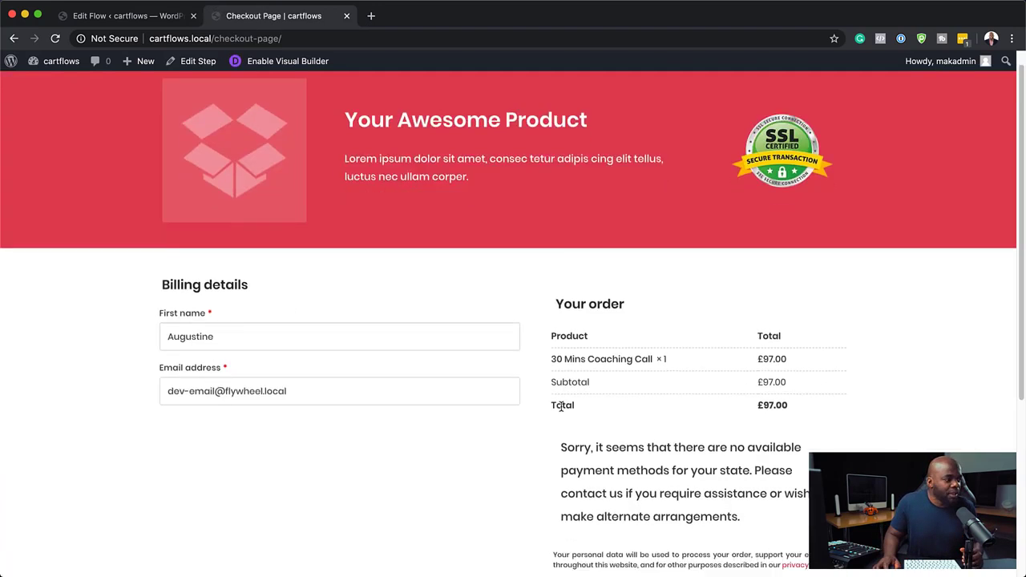
scroll(561, 406, "down", 3)
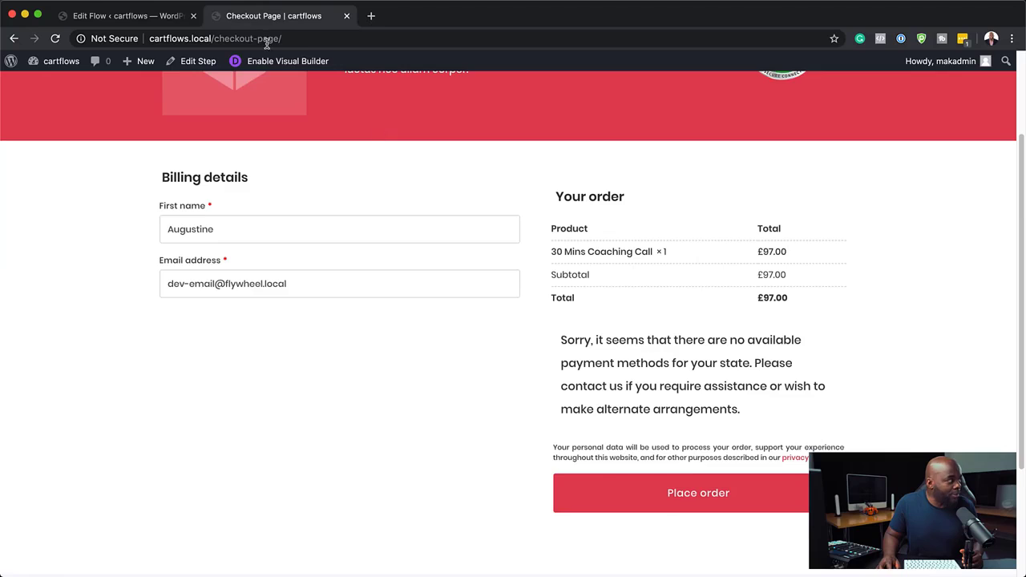
- Enable PayPal among the WooCommerce payment methods and save the changes
left_click(171, 16)
mouse_move(78, 306)
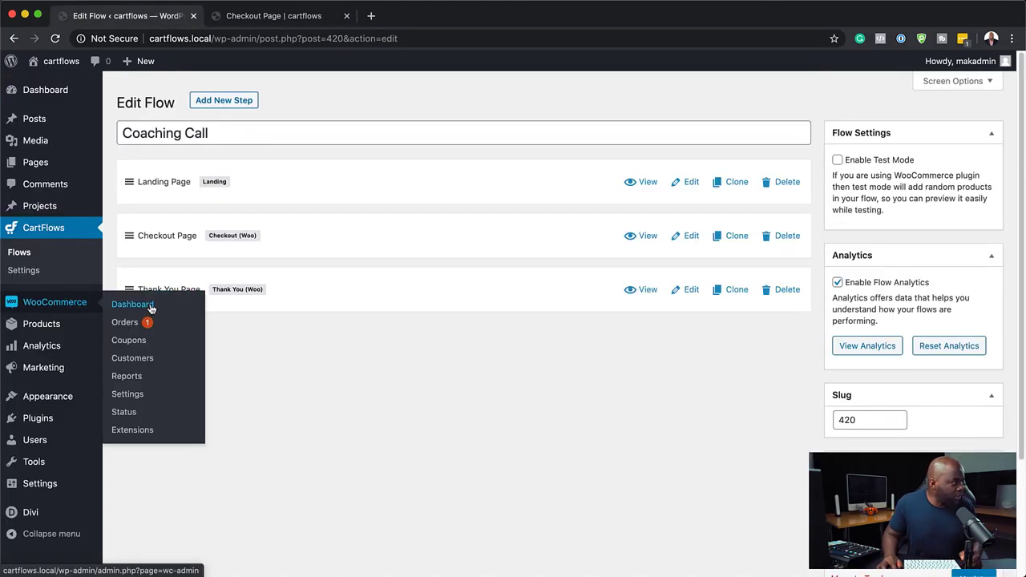
left_click(139, 397)
left_click(316, 164)
scroll(364, 441, "down", 3)
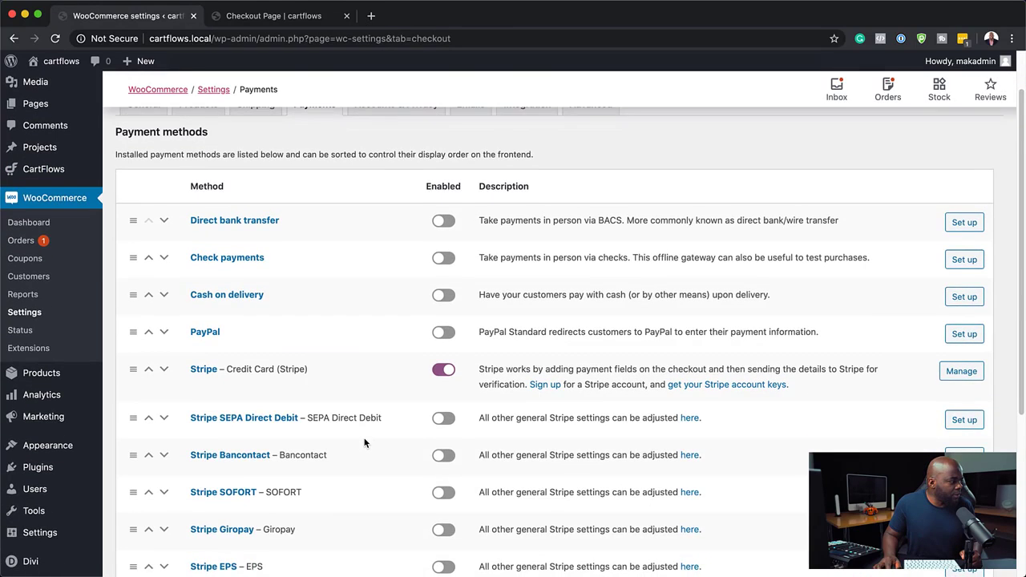
scroll(364, 443, "down", 4)
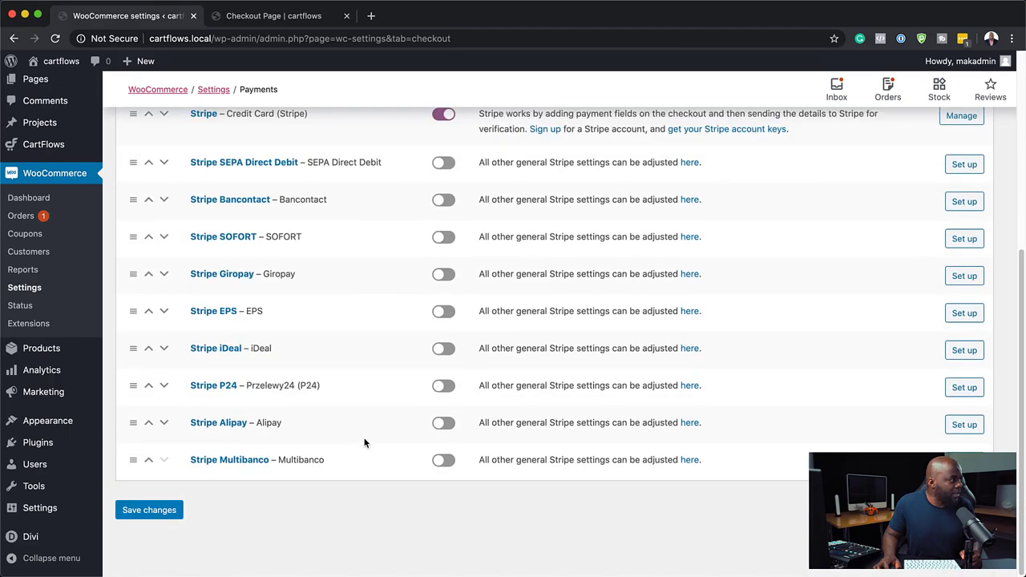
scroll(364, 442, "up", 3)
scroll(447, 167, "up", 1)
left_click(445, 164)
scroll(392, 368, "down", 2)
left_click(154, 516)
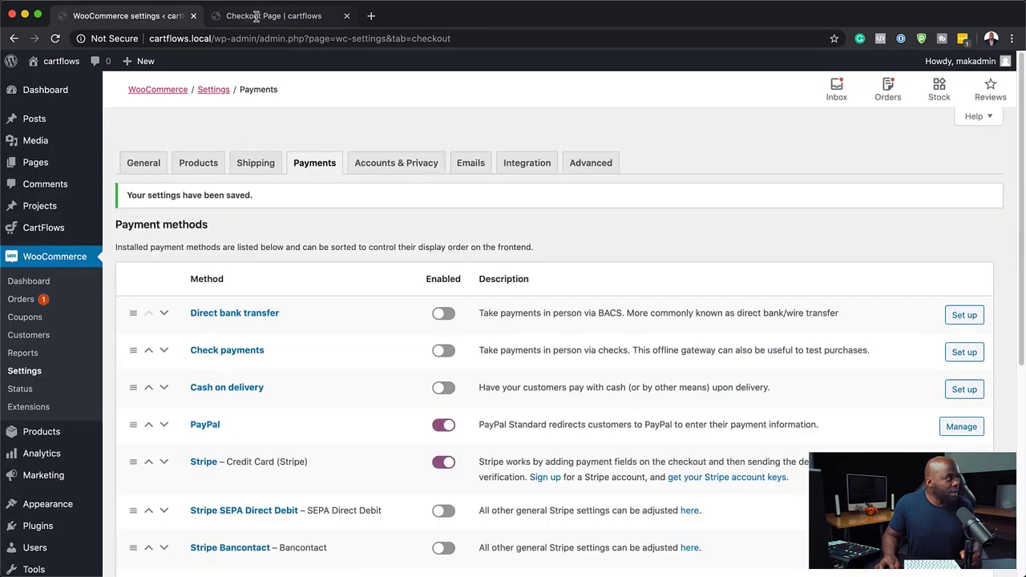
- Reload the checkout page to check its payment option, and review the PayPal gateway settings in WooCommerce
left_click(272, 15)
left_click(55, 39)
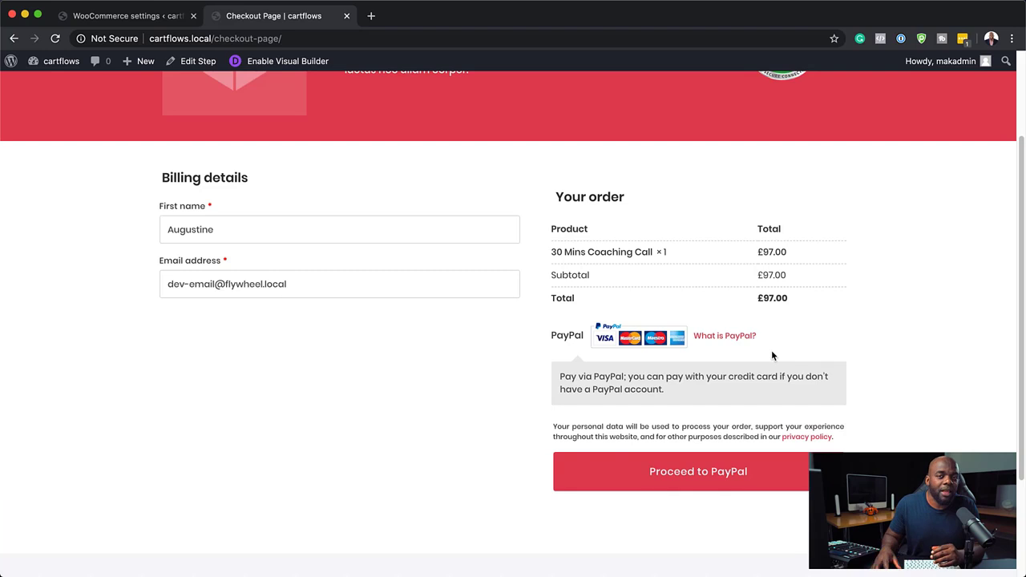
left_click(154, 22)
scroll(523, 377, "down", 2)
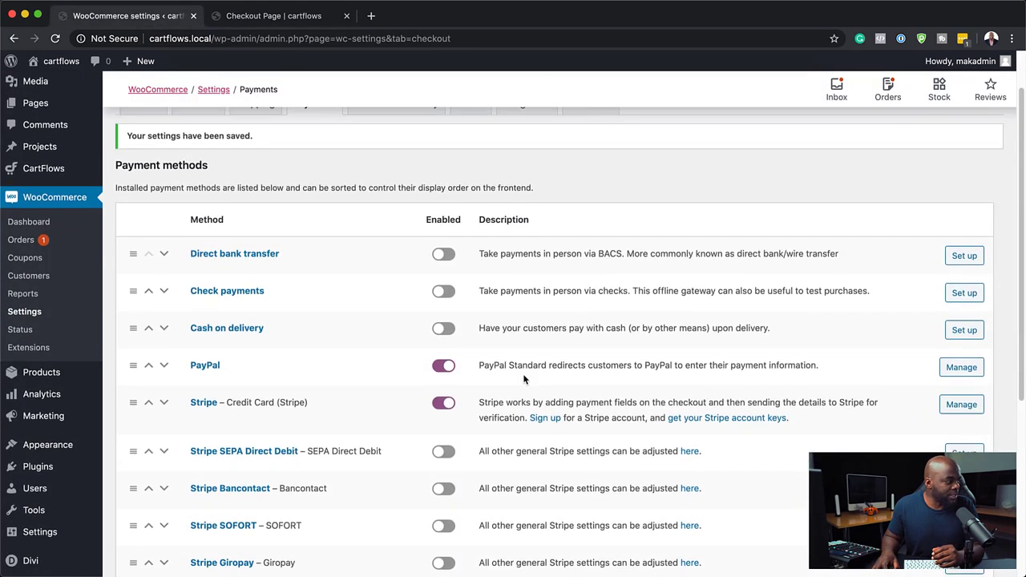
left_click(961, 368)
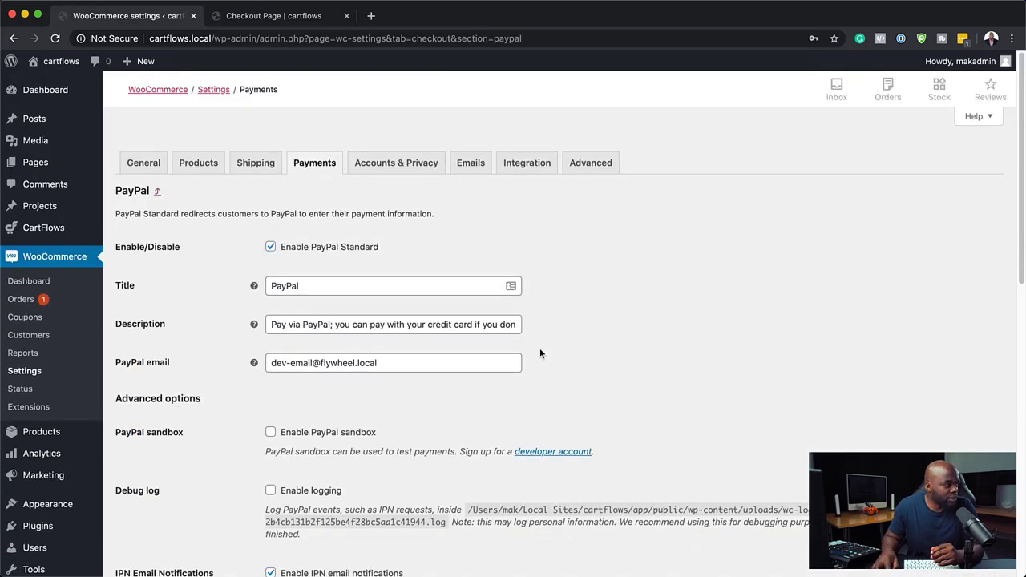
scroll(264, 320, "down", 1)
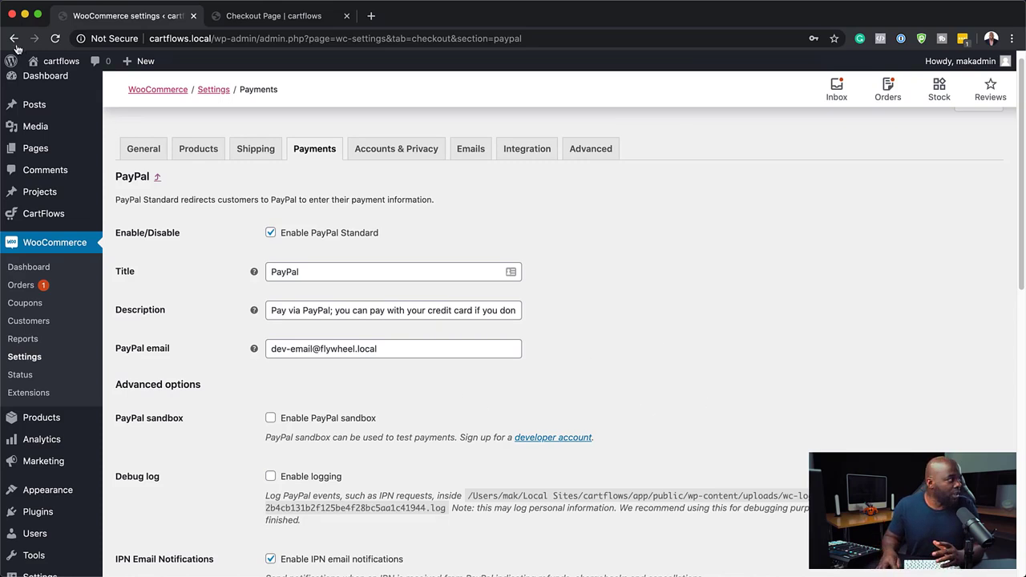
mouse_move(26, 61)
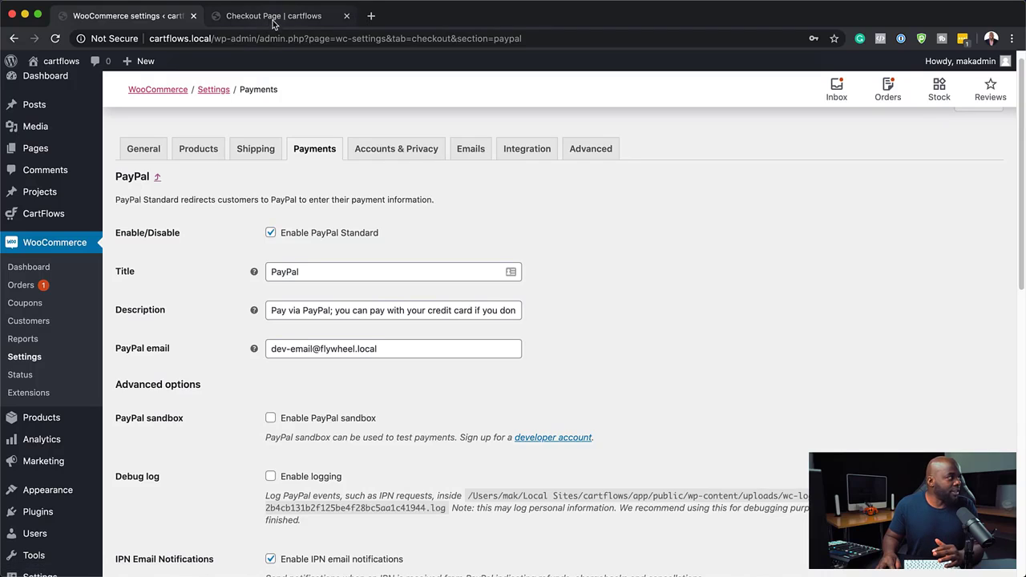
left_click(13, 37)
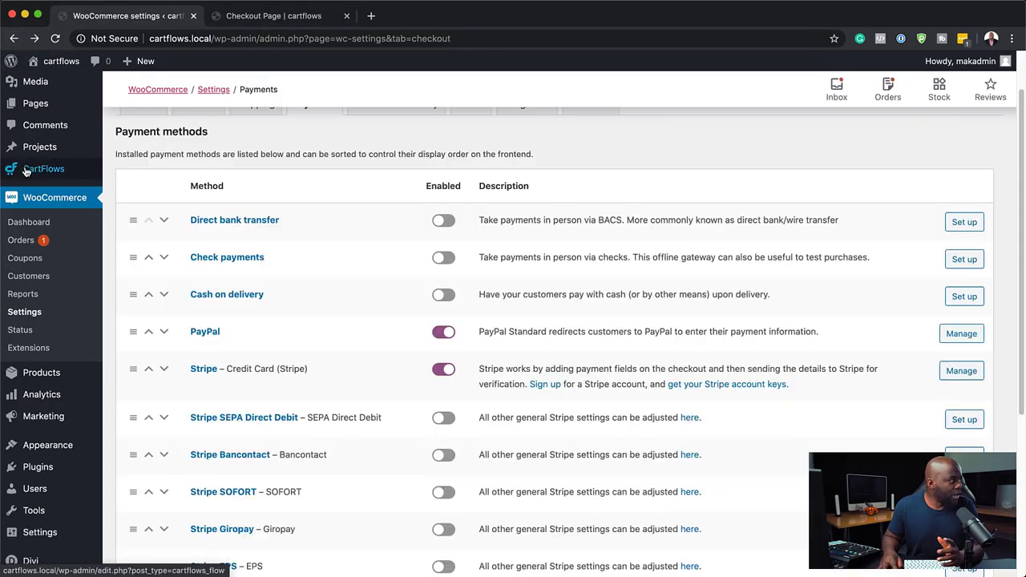
- View the Coaching Call flow's analytics report and turn the flow's test mode off
mouse_move(44, 175)
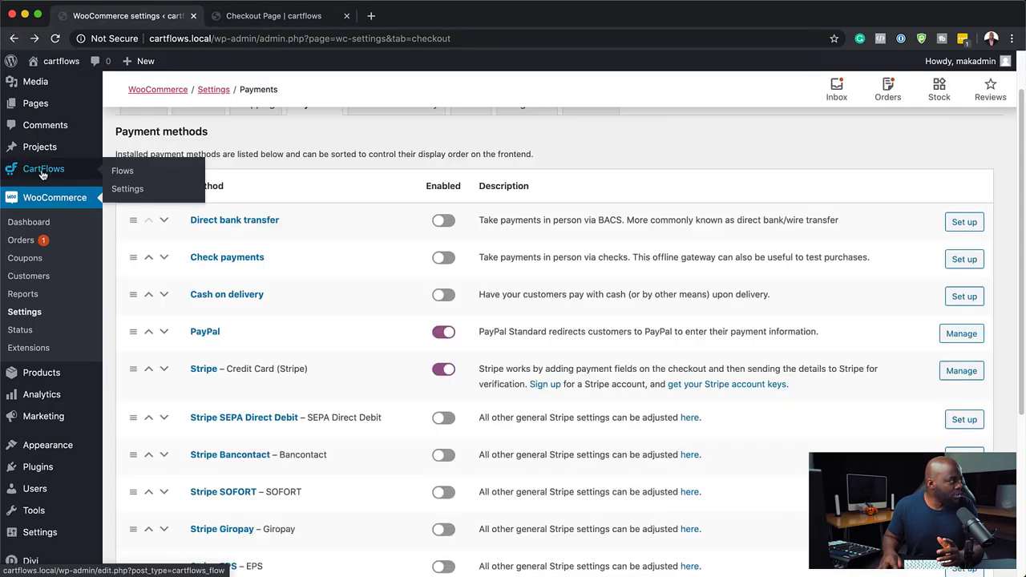
left_click(120, 171)
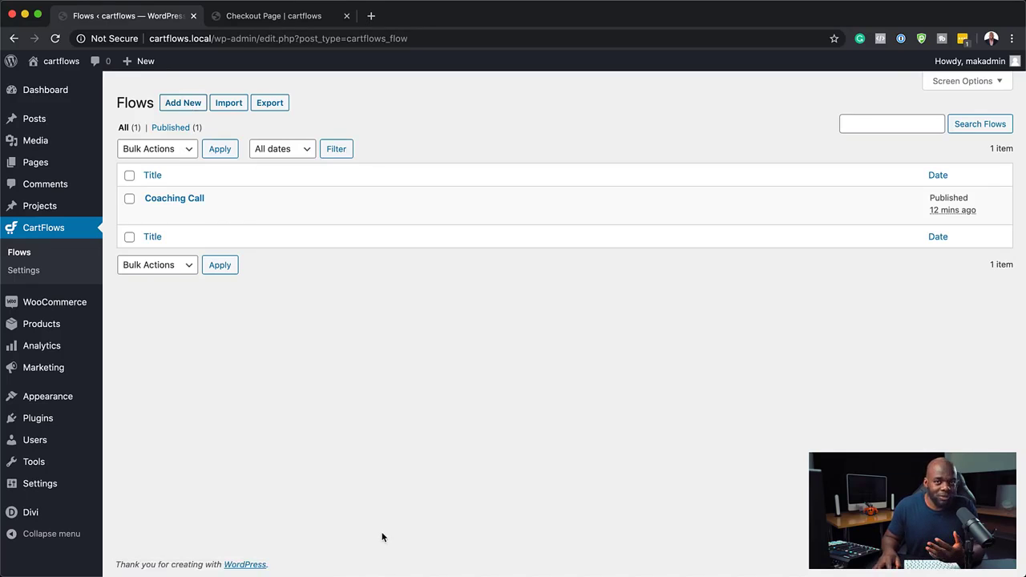
left_click(169, 201)
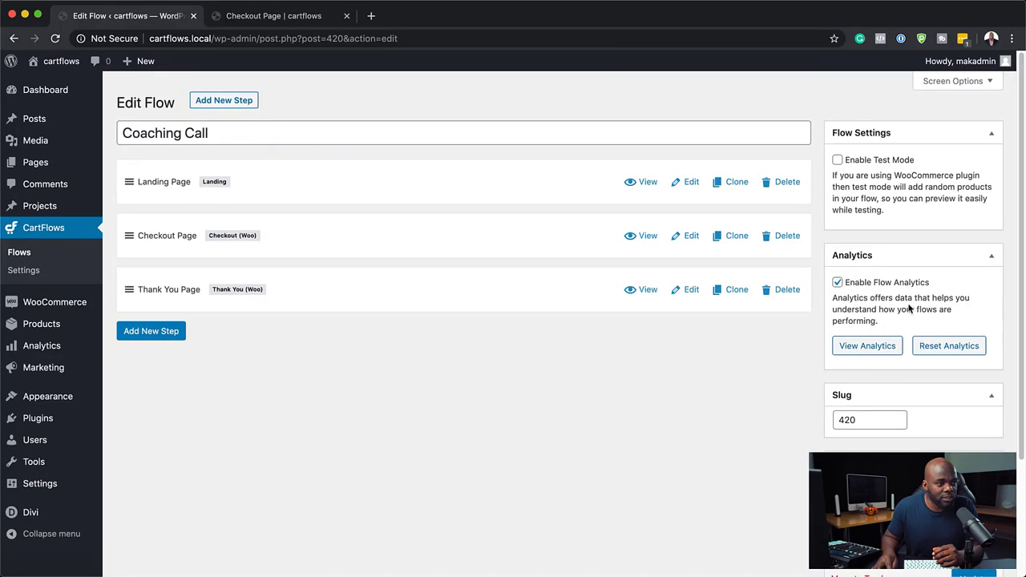
left_click(880, 347)
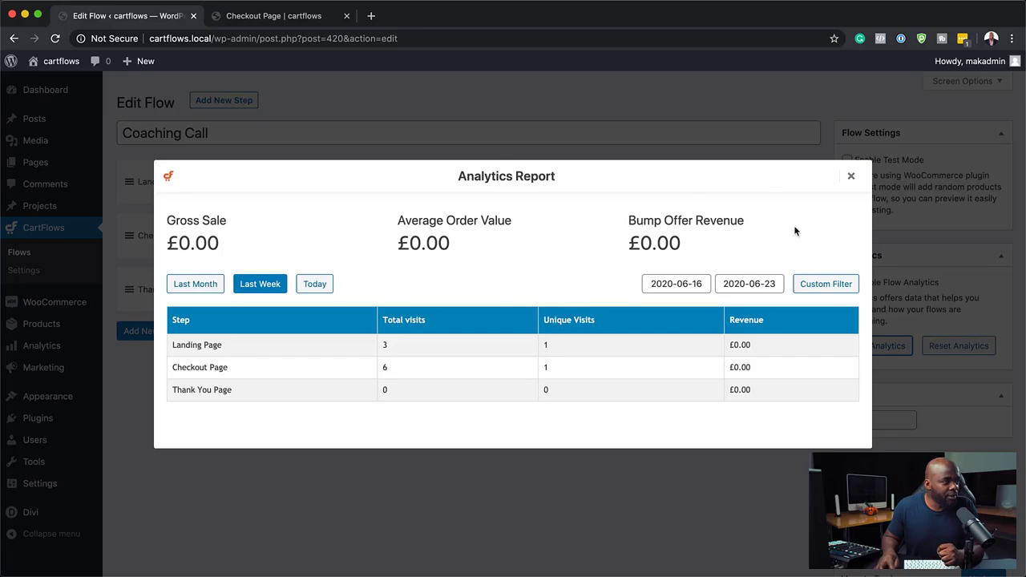
left_click(851, 176)
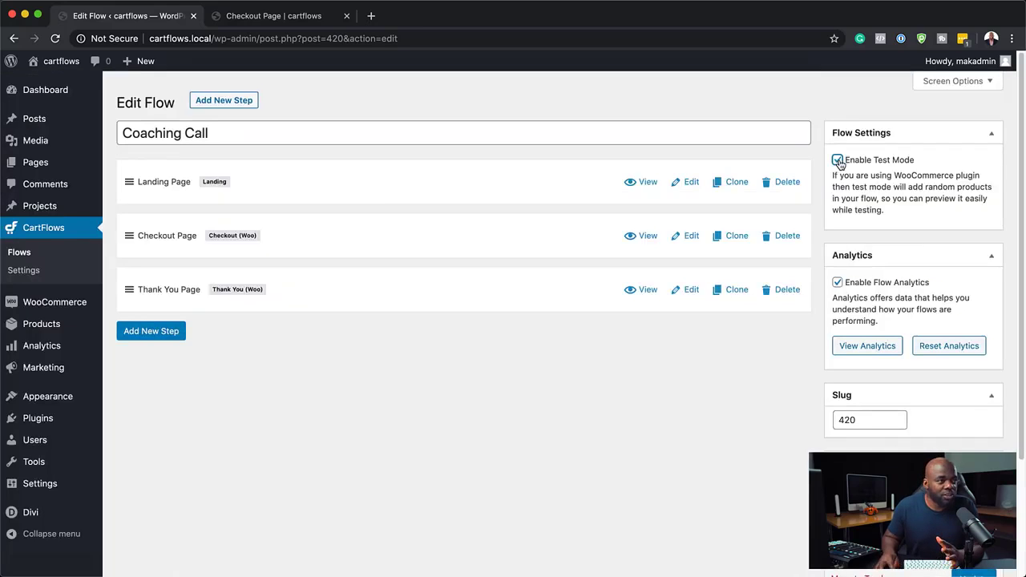
left_click(838, 162)
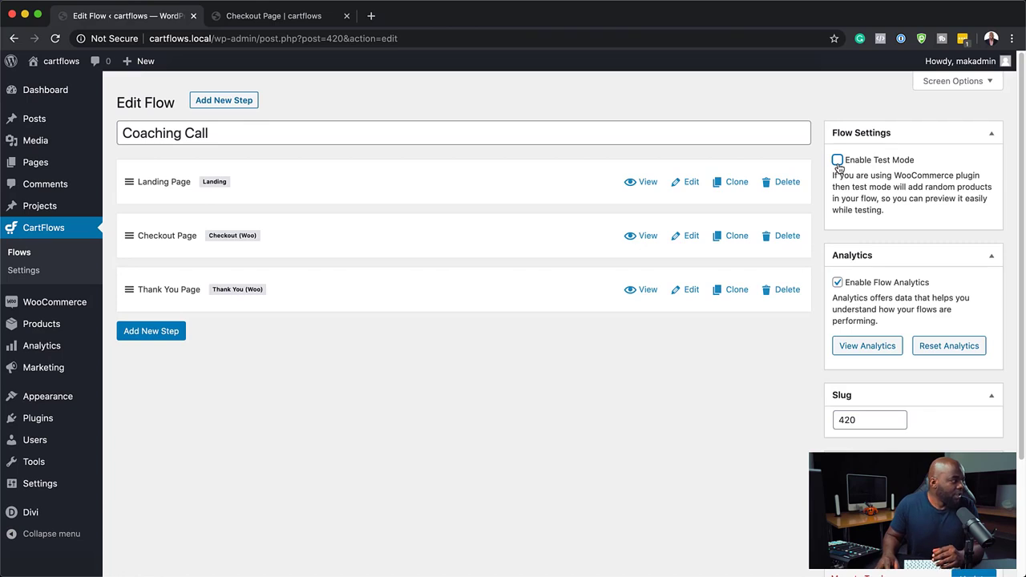
- Open the Landing Page step's permalink for editing and update the step
left_click(694, 182)
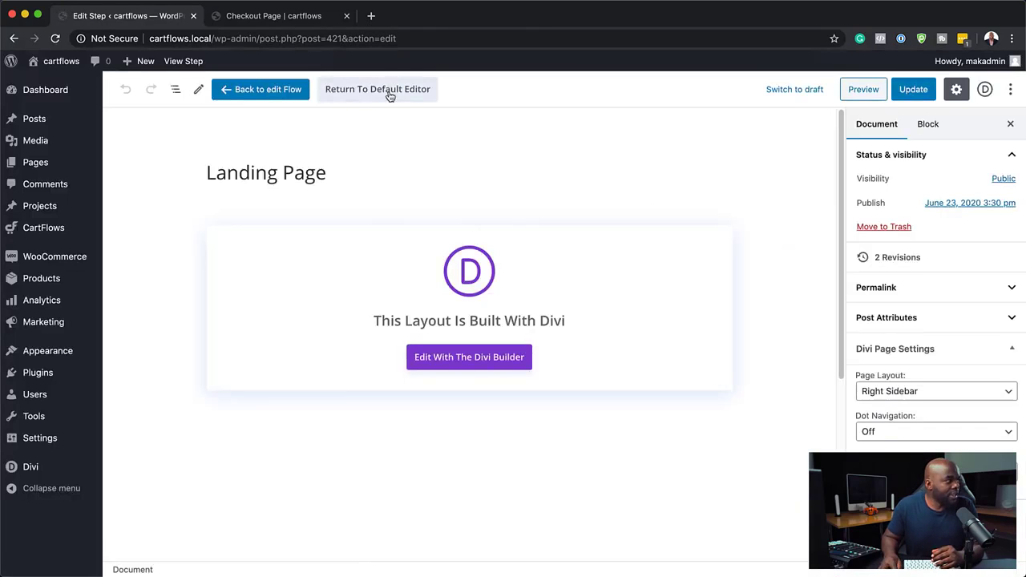
left_click(294, 178)
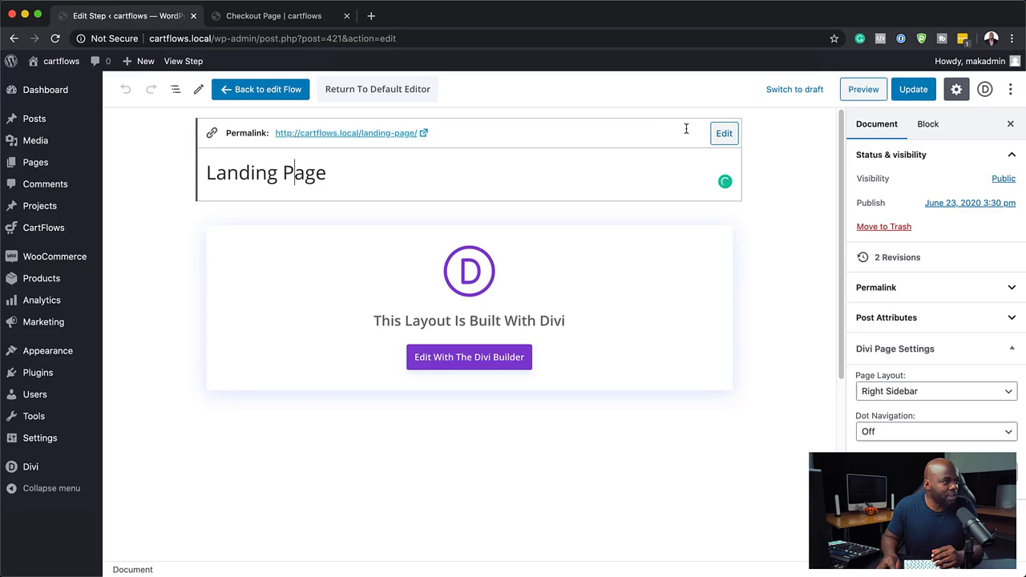
left_click(724, 133)
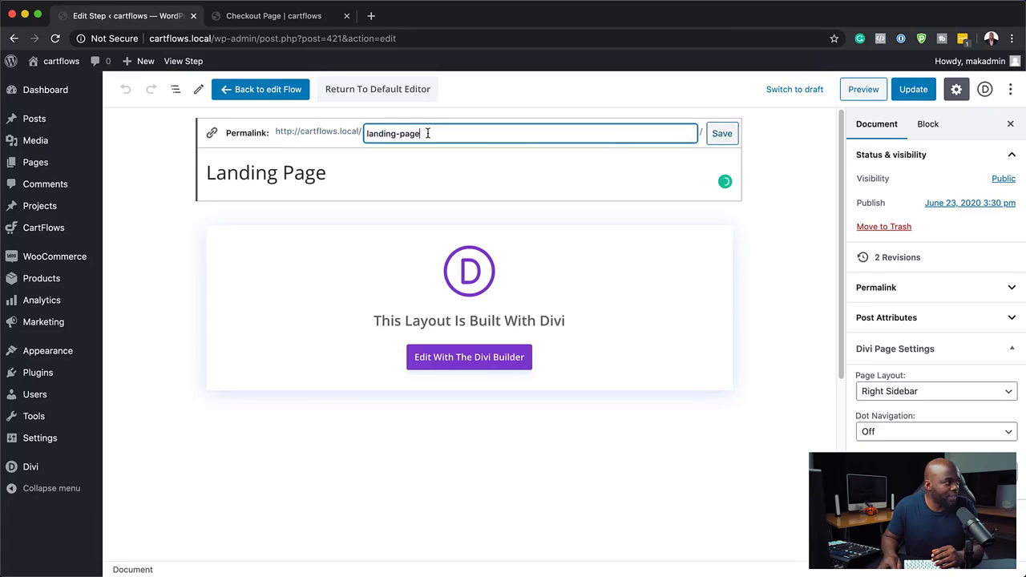
left_click_drag(427, 133, 347, 131)
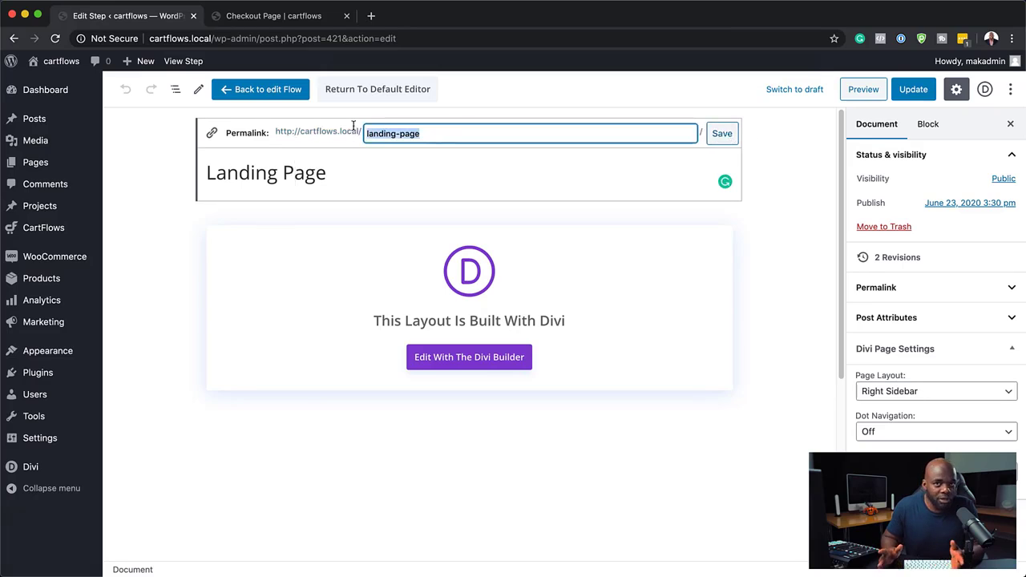
left_click(330, 176)
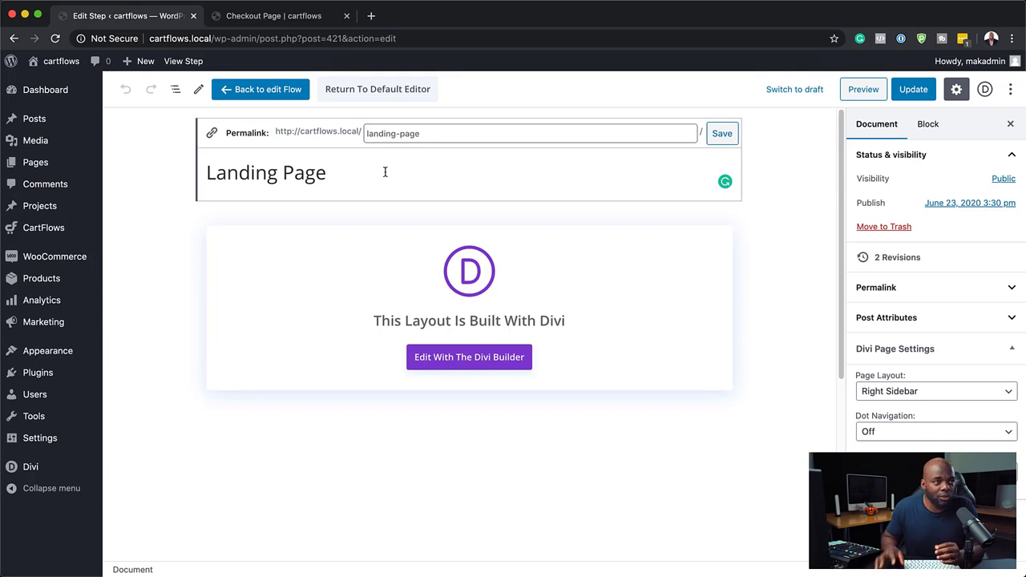
left_click(918, 93)
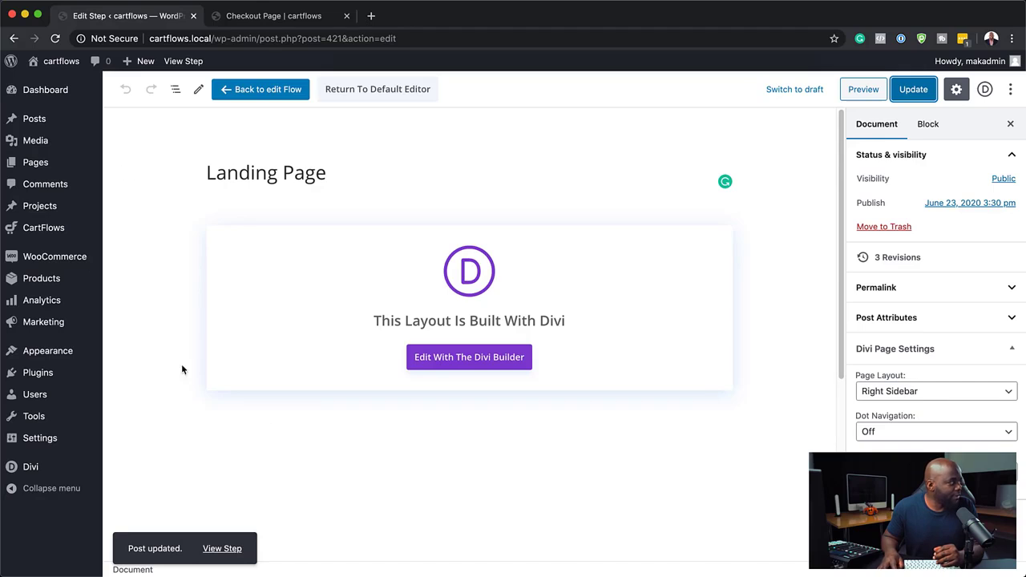
- Add an upsell step to the Coaching Call flow by importing the EBook Upsell template
mouse_move(80, 228)
left_click(133, 233)
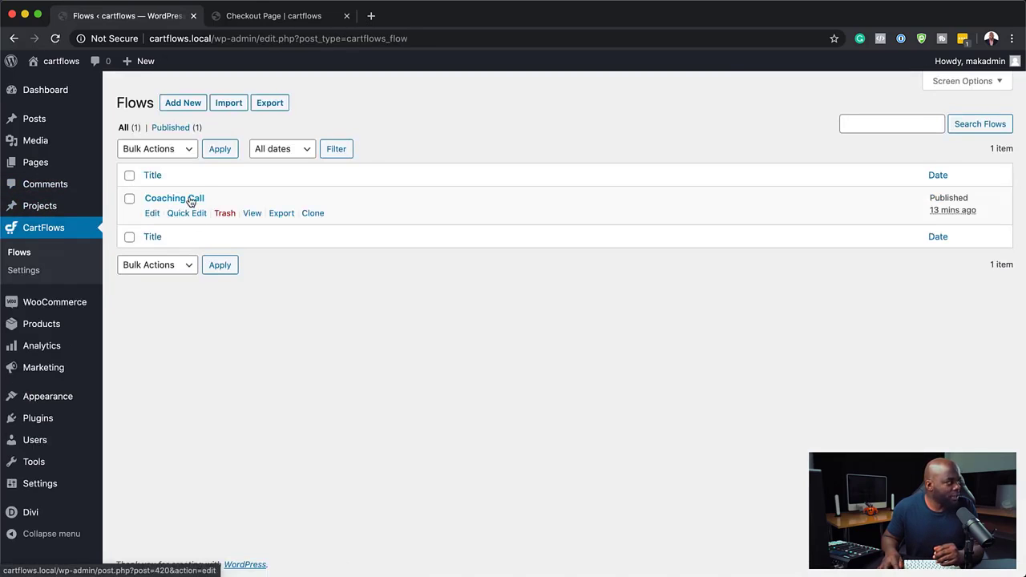
left_click(191, 200)
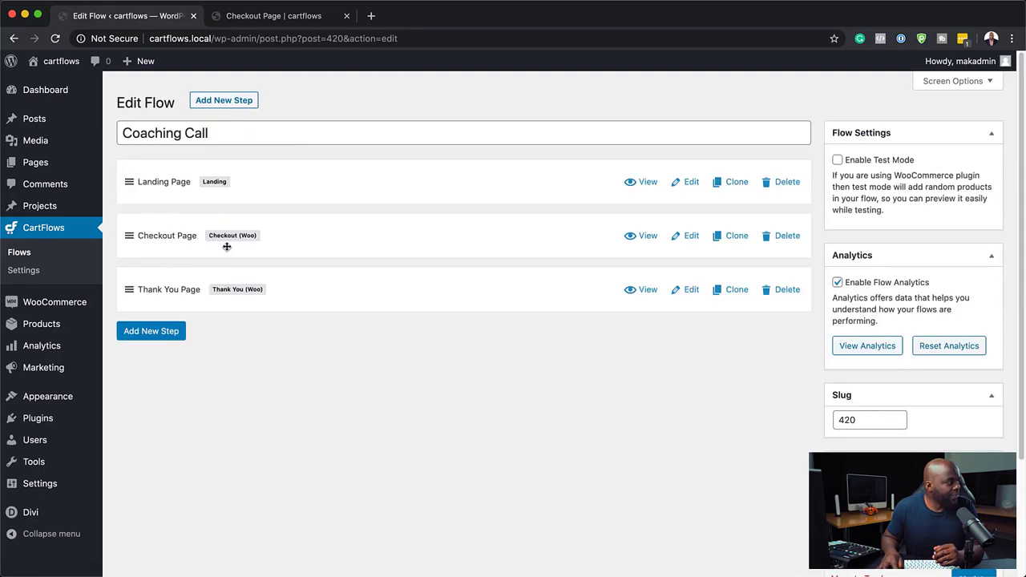
left_click(159, 337)
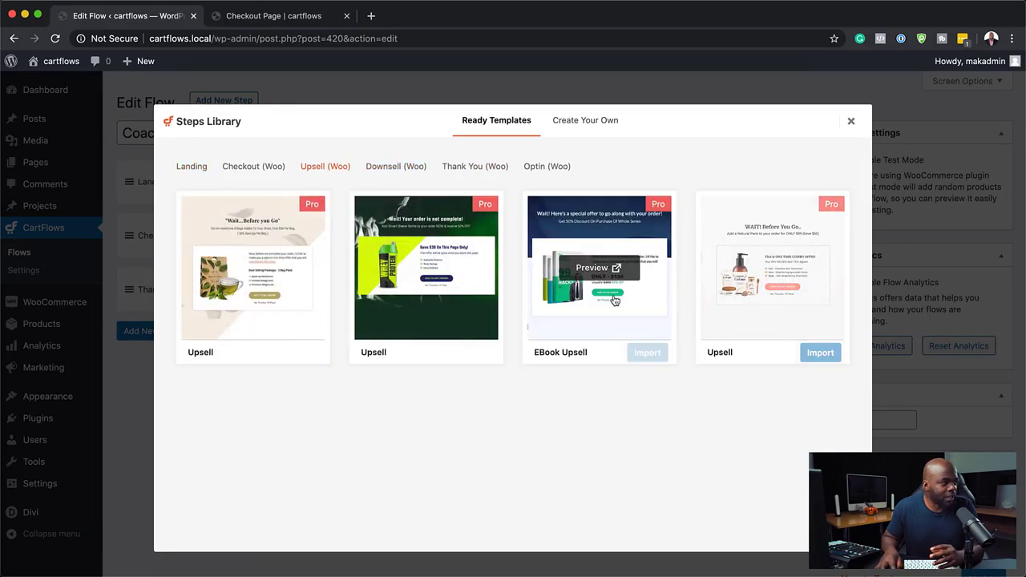
left_click(648, 355)
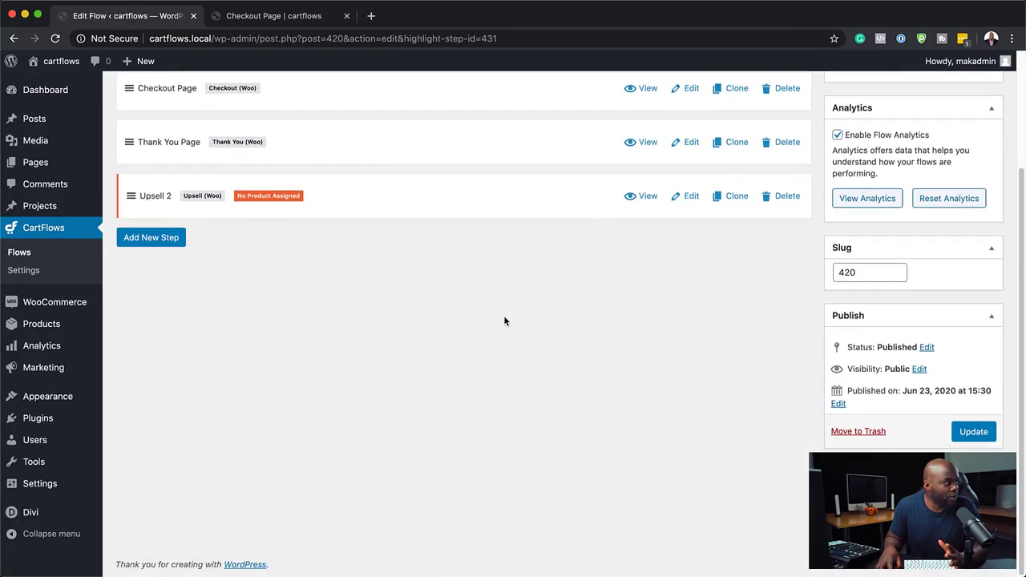
- Move the Upsell 2 step between Checkout Page and Thank You Page in the Coaching Call flow, and review the live checkout page
scroll(550, 332, "up", 3)
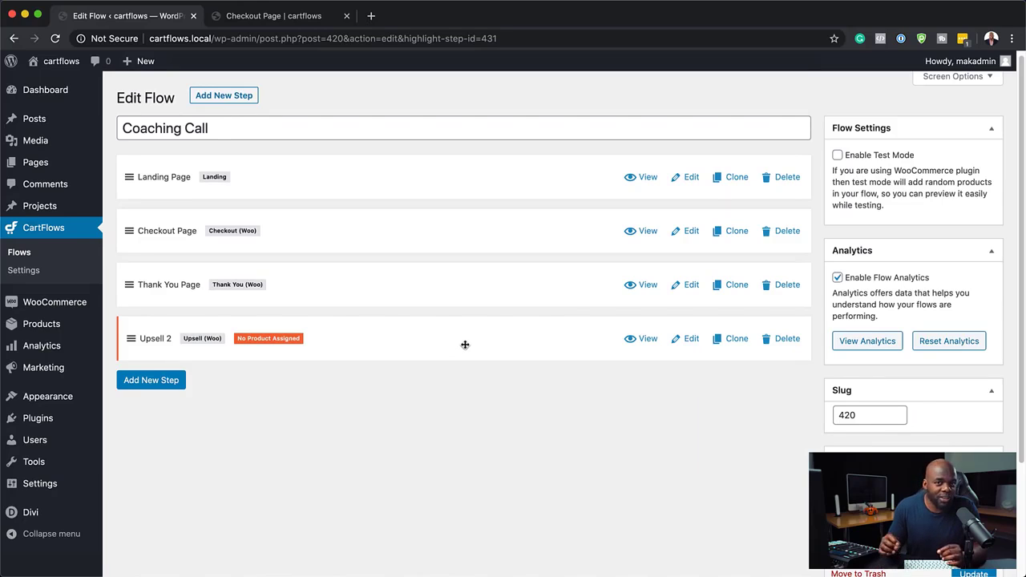
left_click_drag(465, 345, 465, 280)
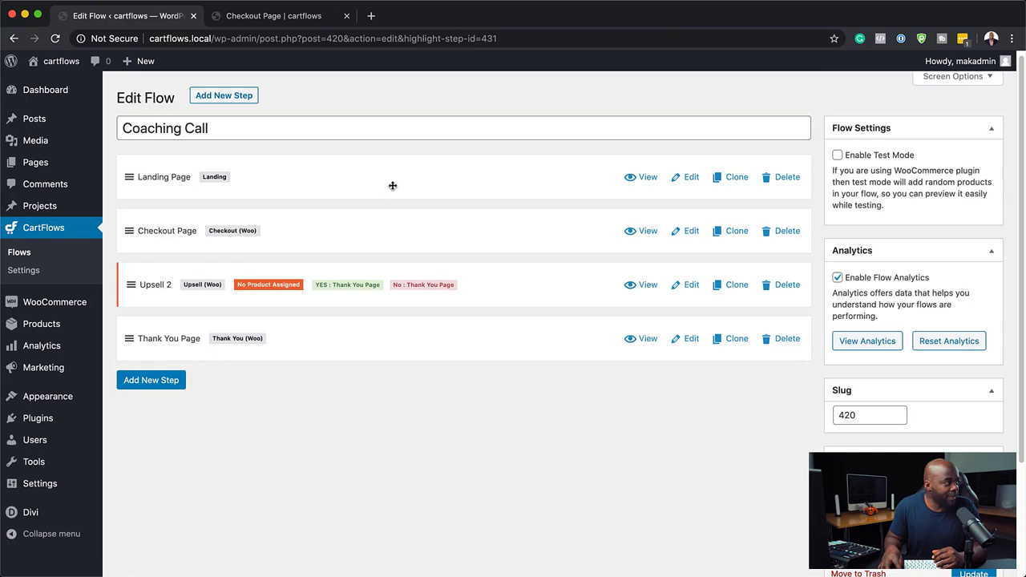
left_click(318, 16)
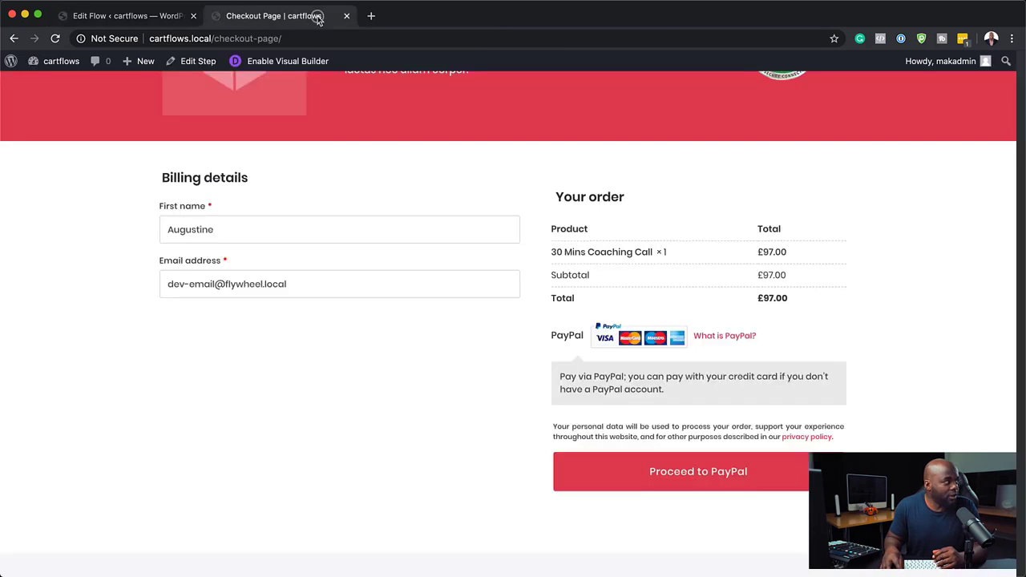
scroll(378, 196, "up", 3)
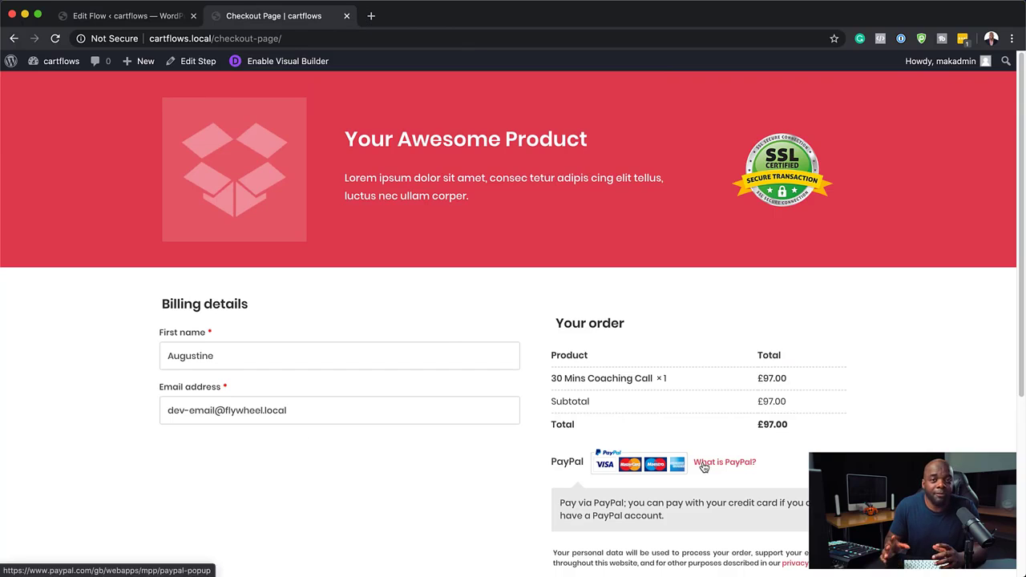
left_click(148, 21)
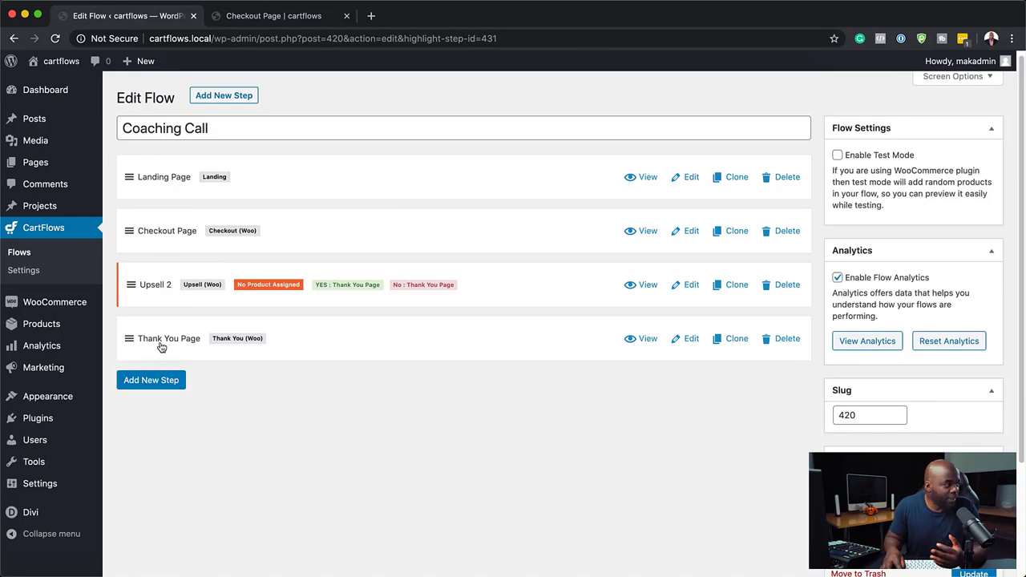
- Delete the Upsell 2 step from the Coaching Call flow
left_click(792, 292)
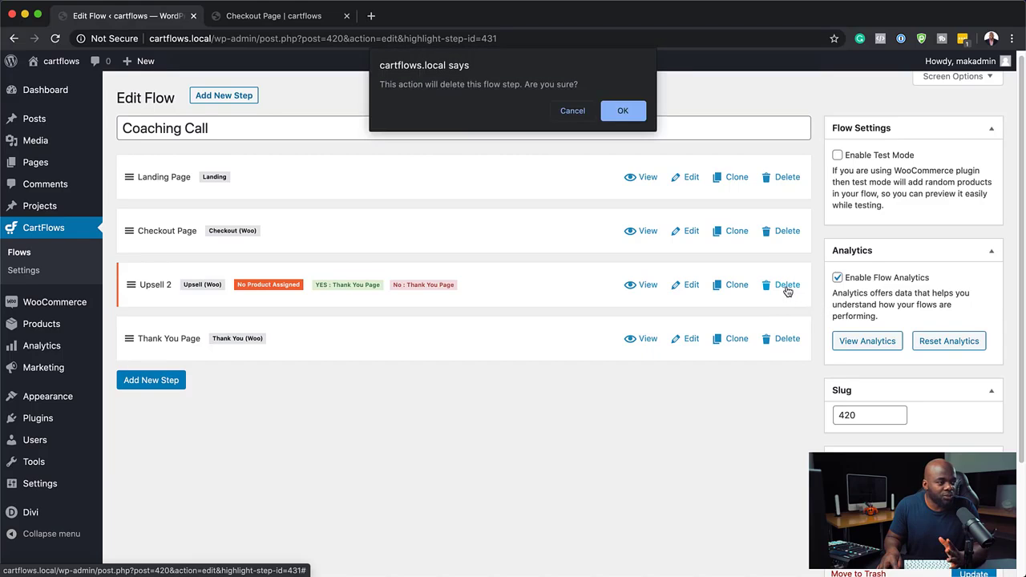
left_click(623, 112)
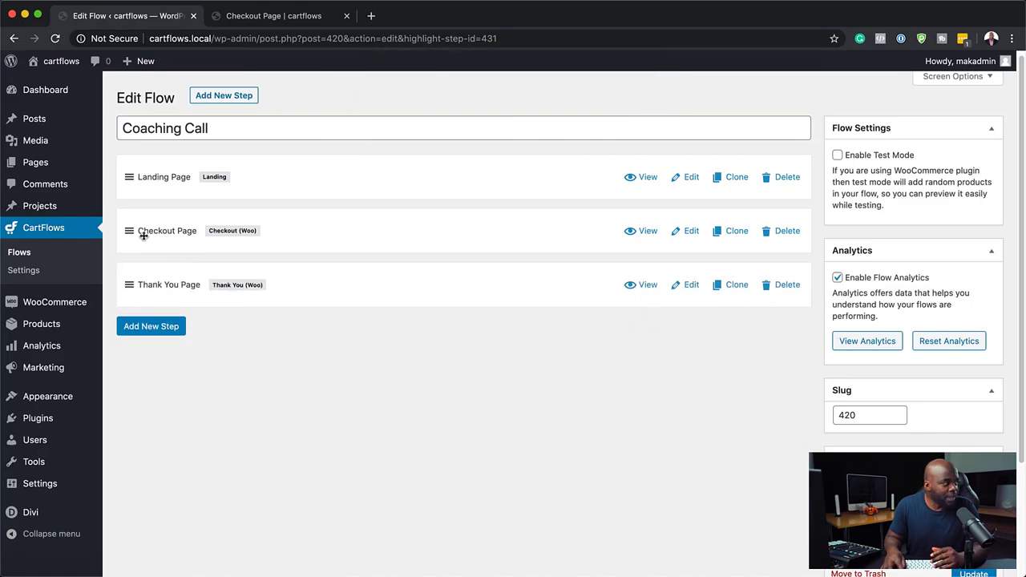